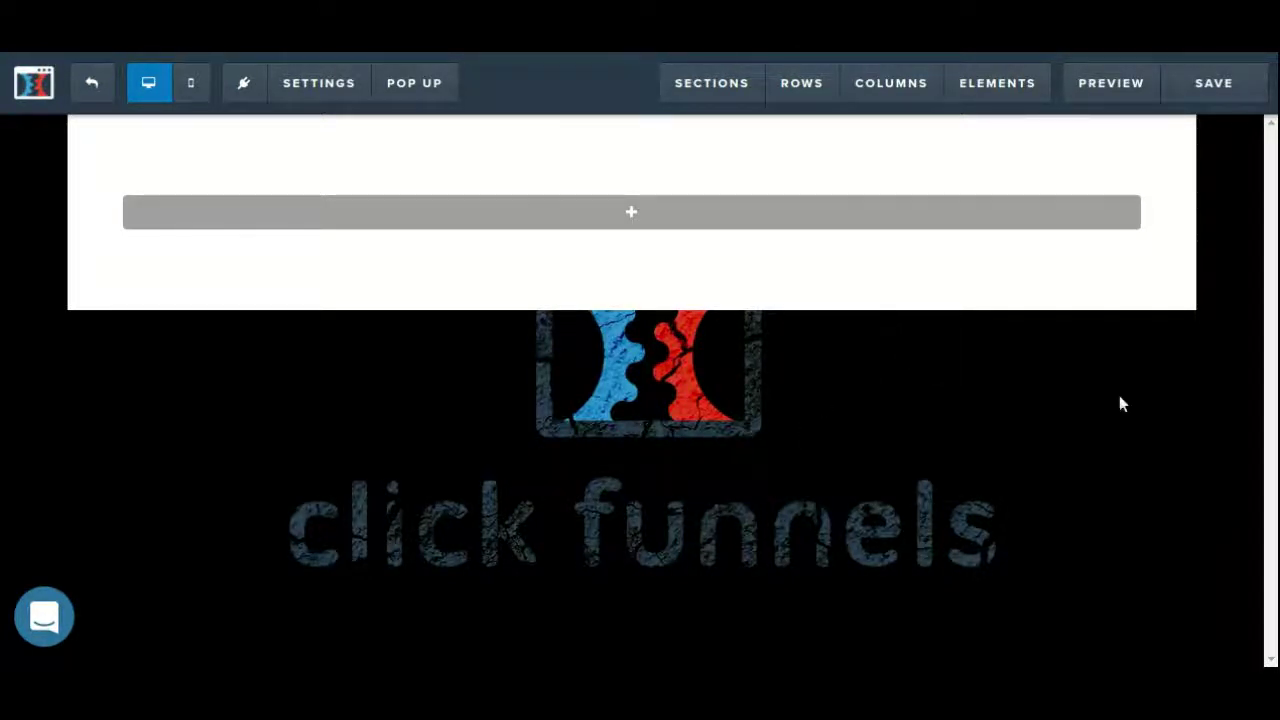
Add a Progress Bar content element to the empty row on the page
mouse_move(808, 217)
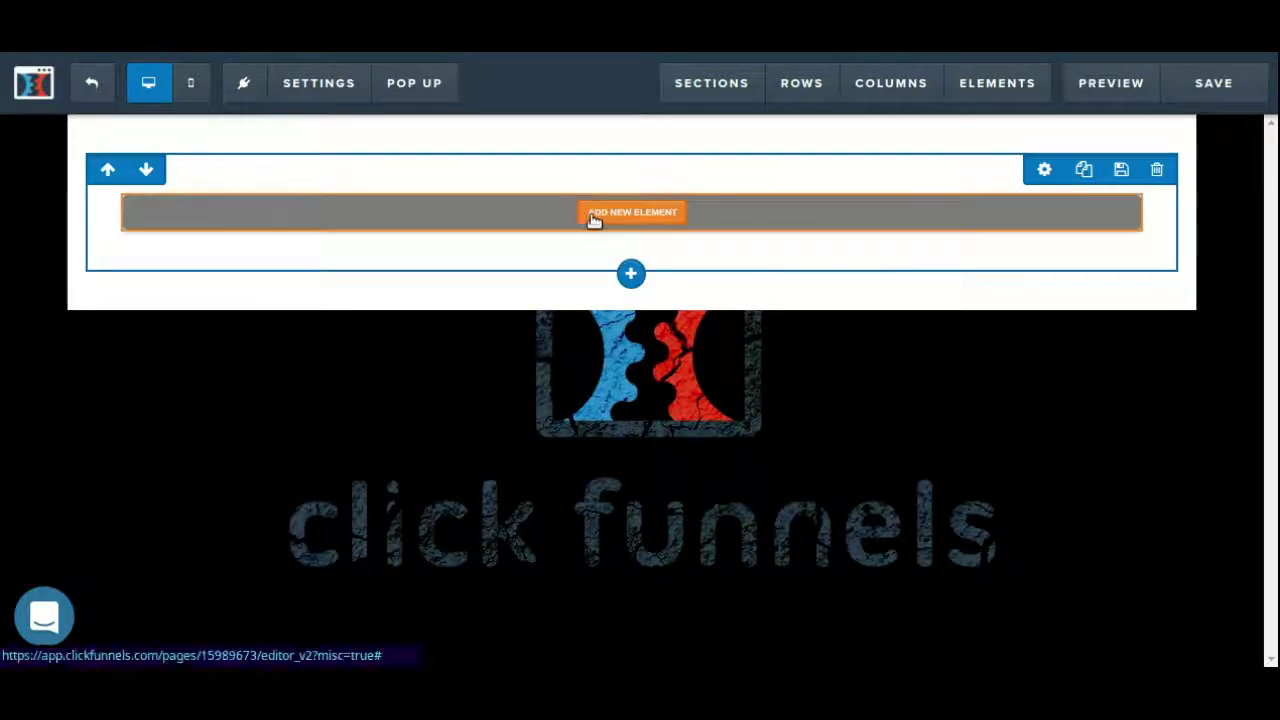
click(591, 214)
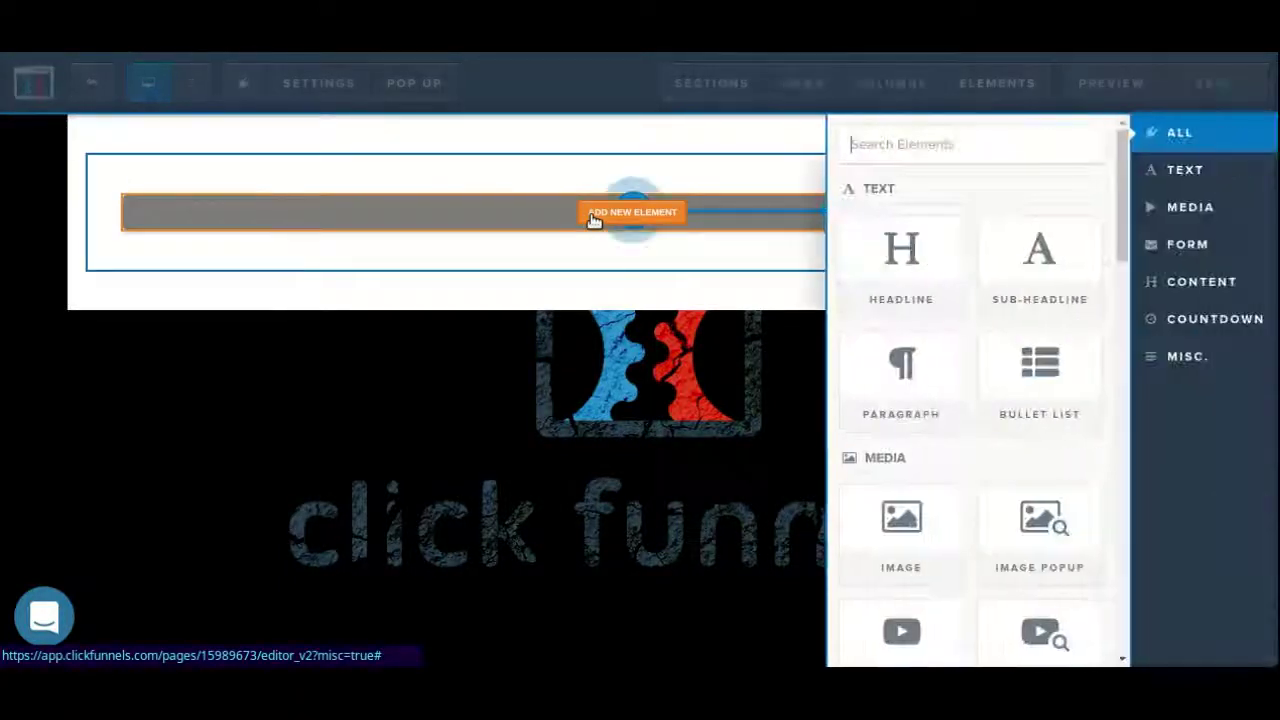
click(1167, 285)
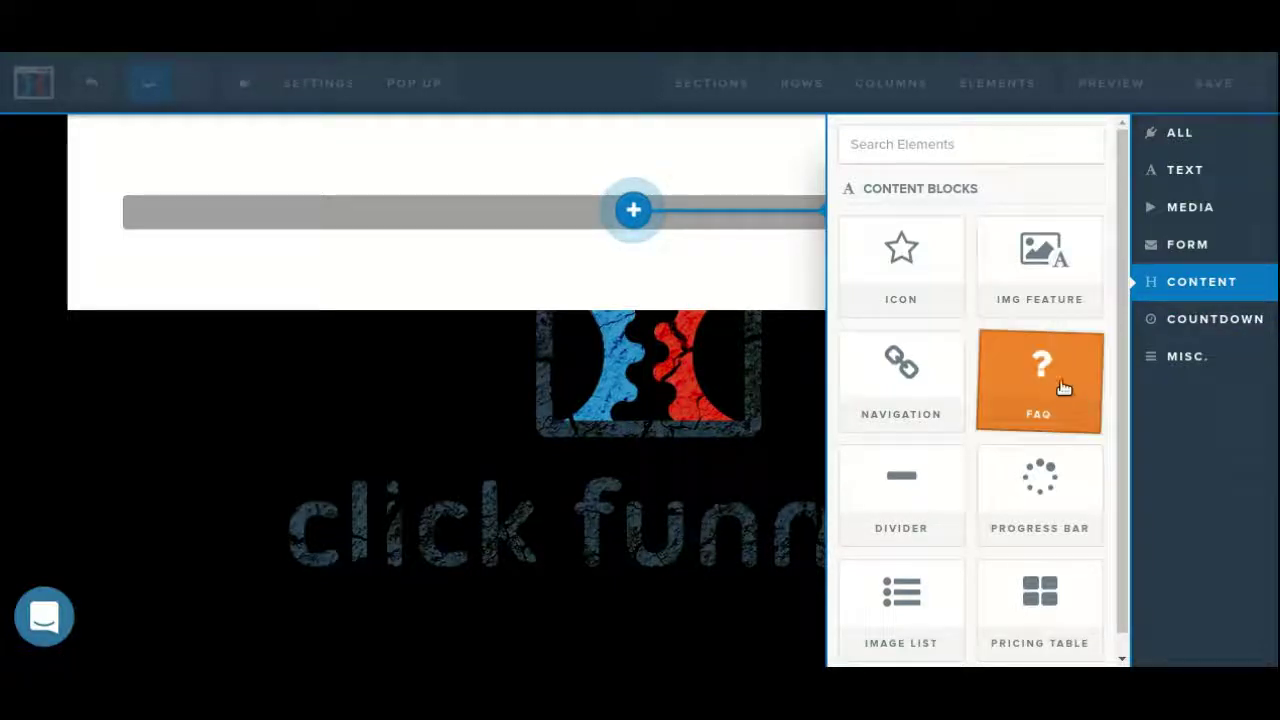
scroll(1057, 386, down, 1)
click(1016, 498)
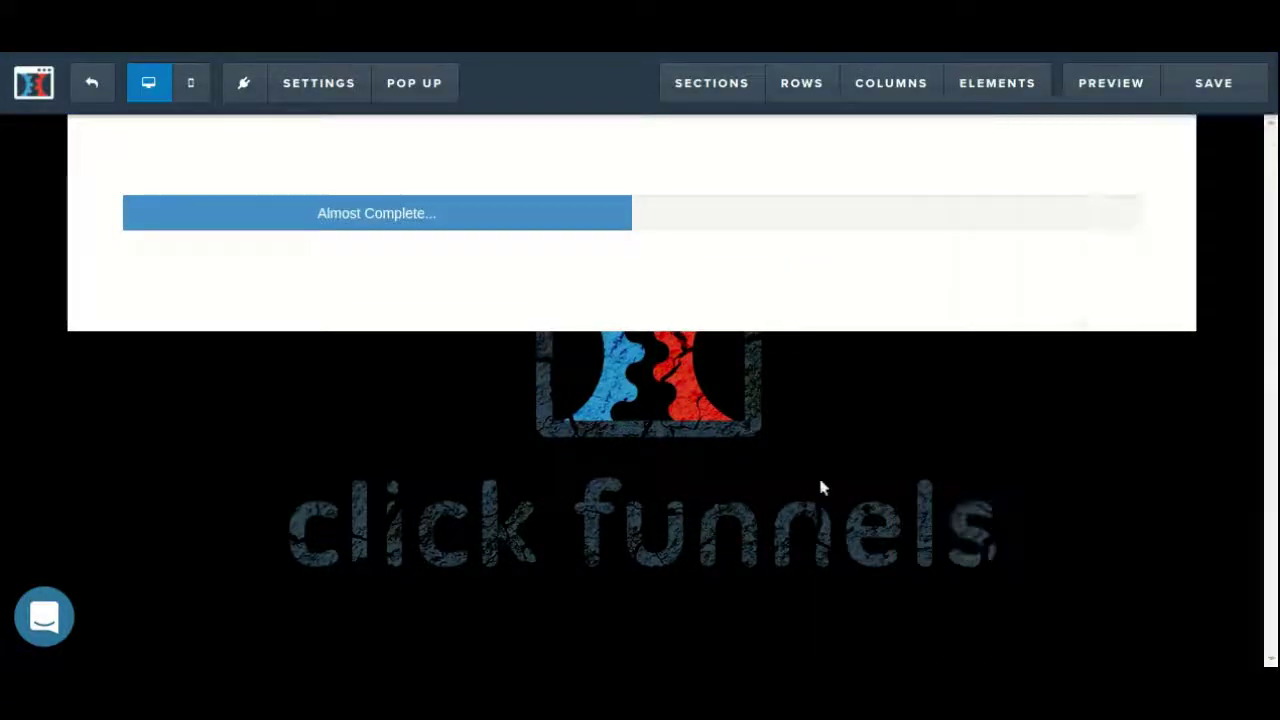
Open the progress bar's settings and replace its label text with "SOOO CLOSE..."
click(958, 222)
click(617, 466)
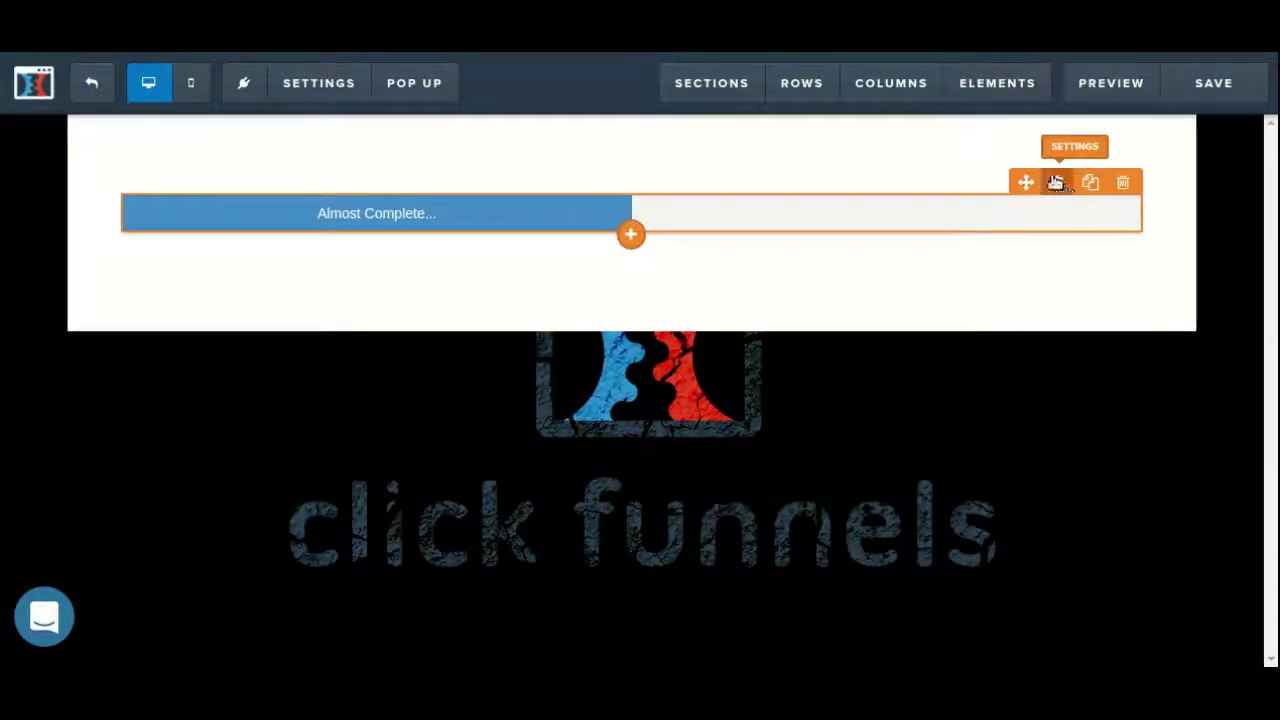
click(1057, 182)
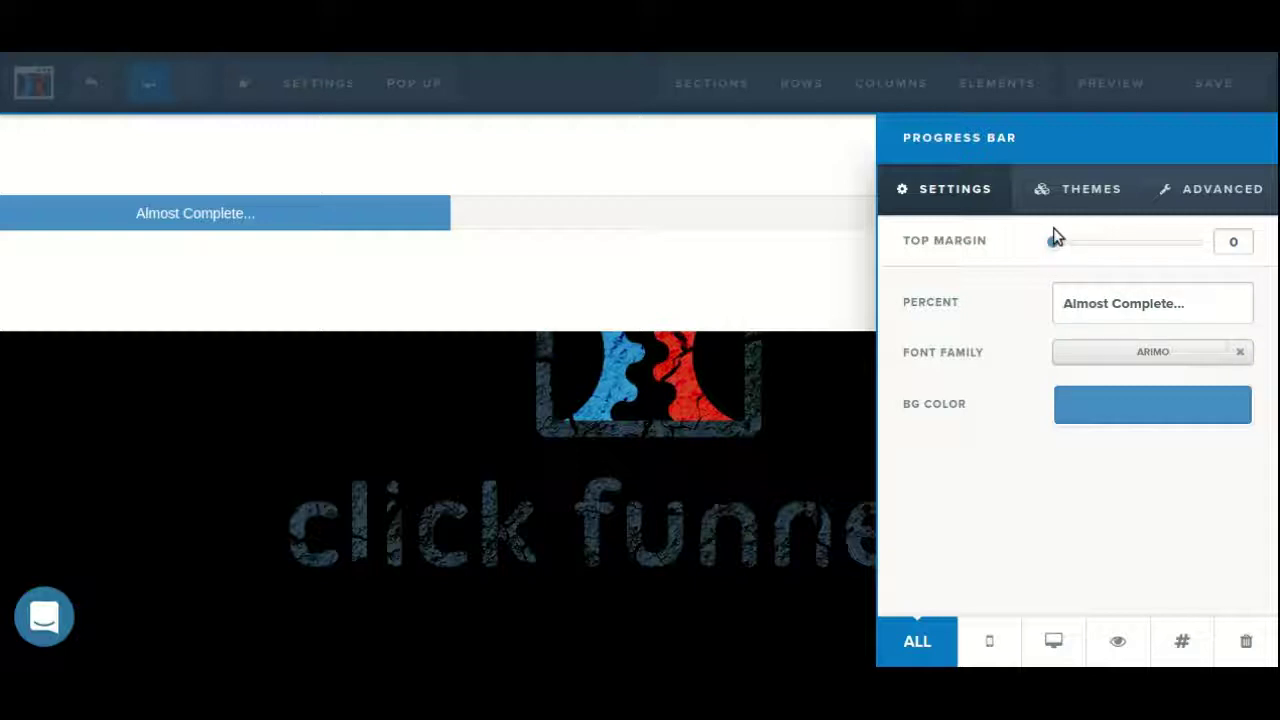
mouse_move(1057, 242)
mouse_down()
mouse_move(1120, 243)
mouse_move(1050, 242)
mouse_up()
drag(1207, 317, 1015, 305)
text(50)
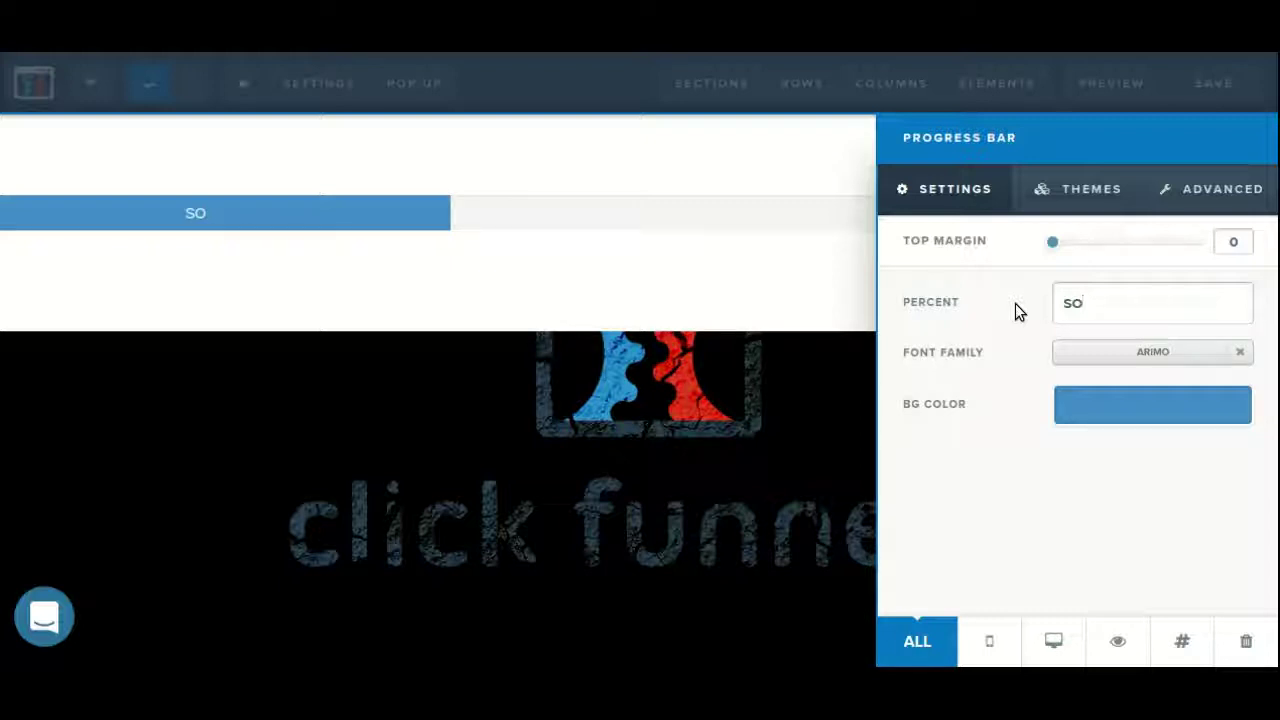
text(OO CLOSE)
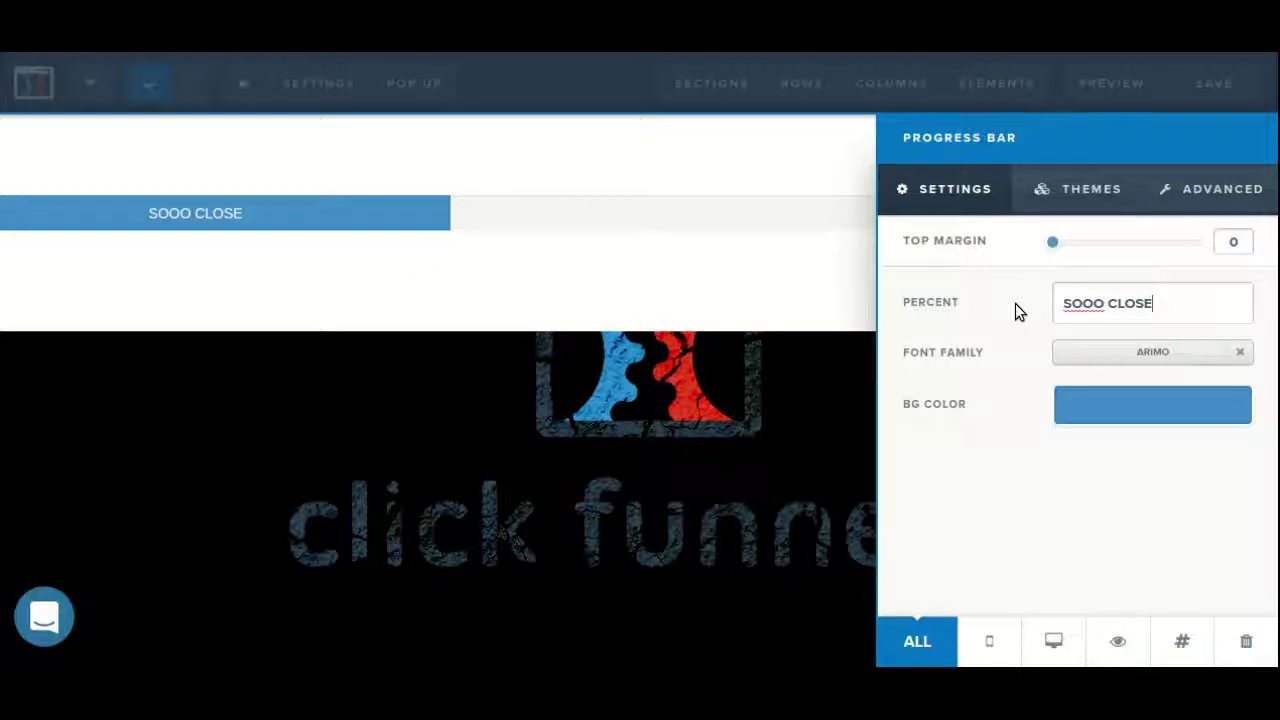
text(...)
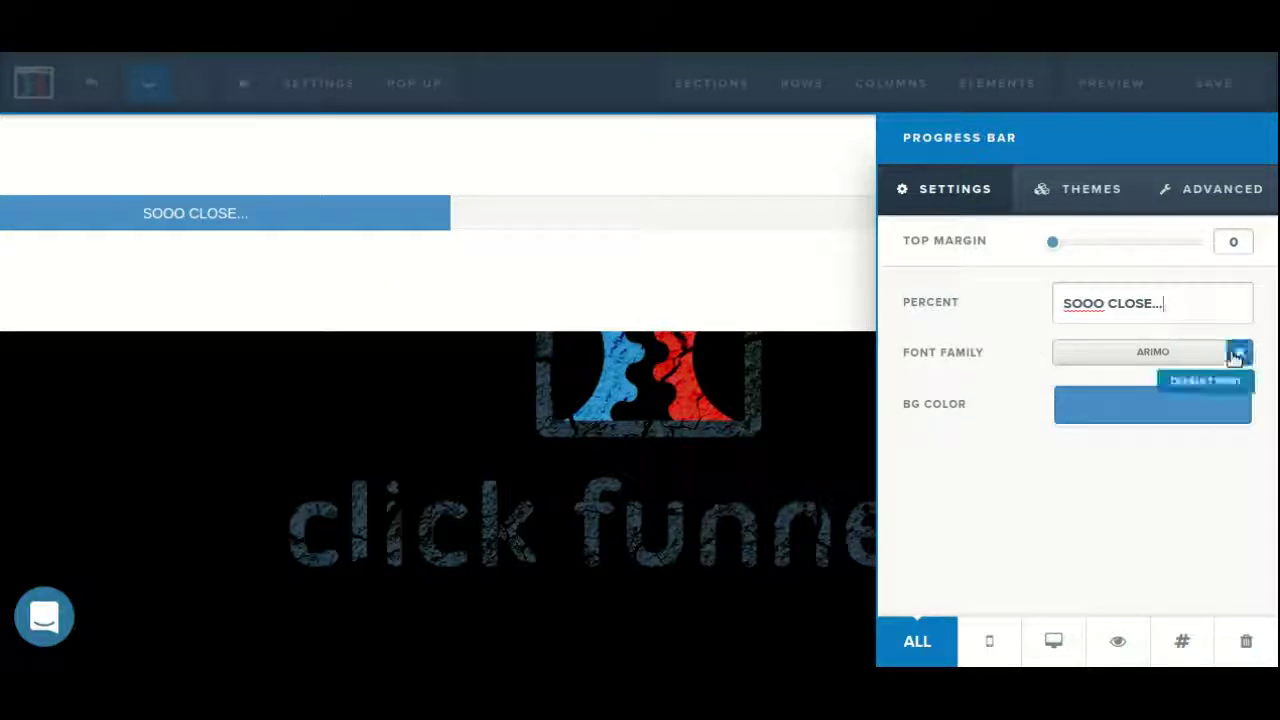
Set the progress bar's font family to Crete Round and its background color to the conversion color #0075b2
click(1155, 355)
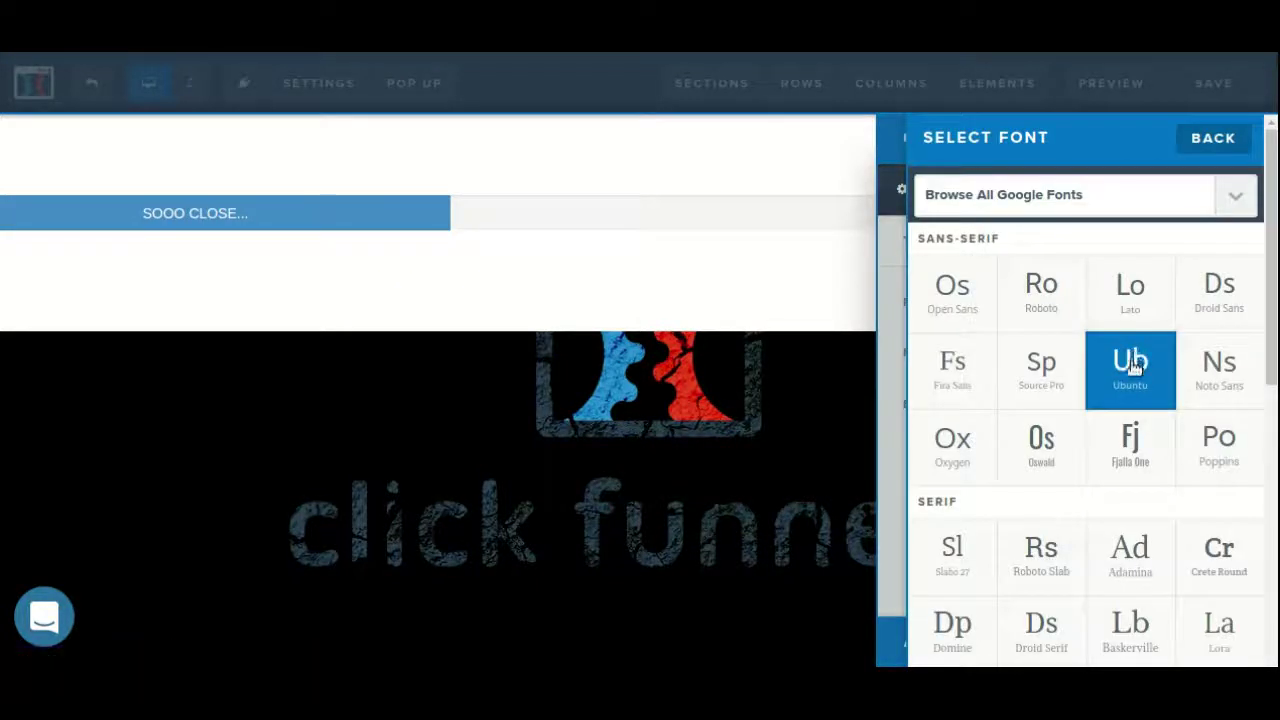
click(1221, 548)
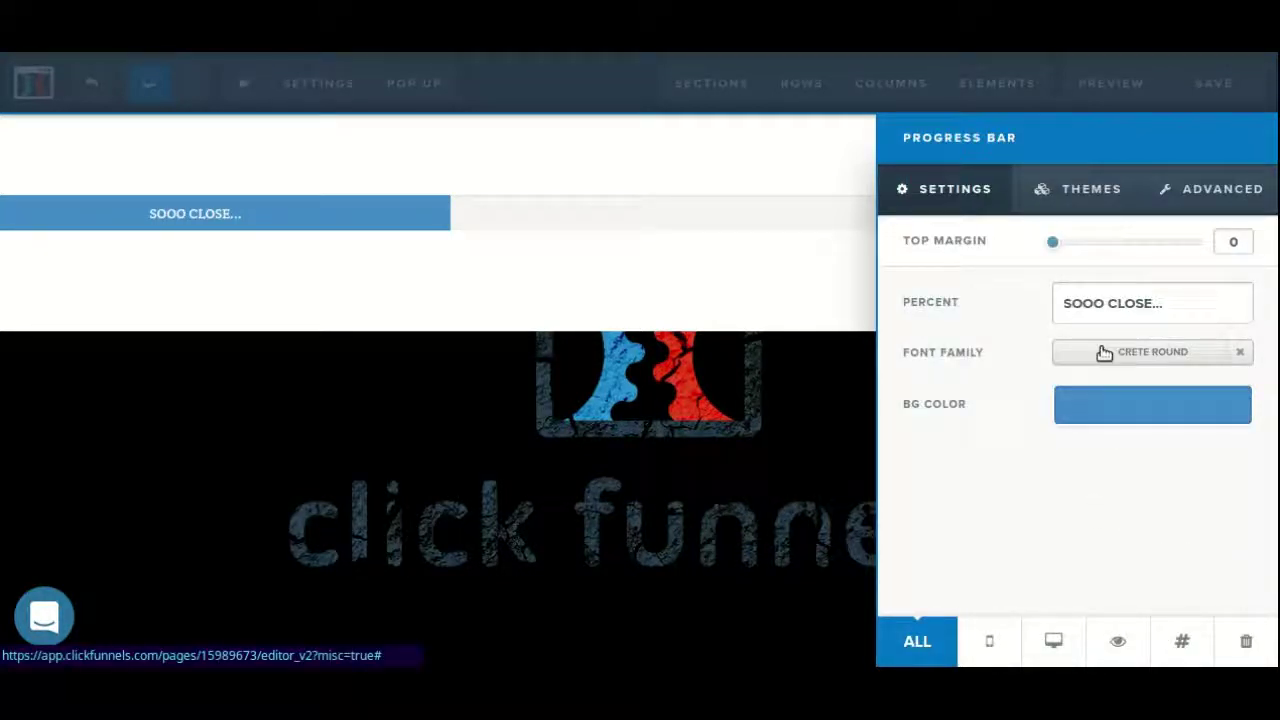
click(1106, 414)
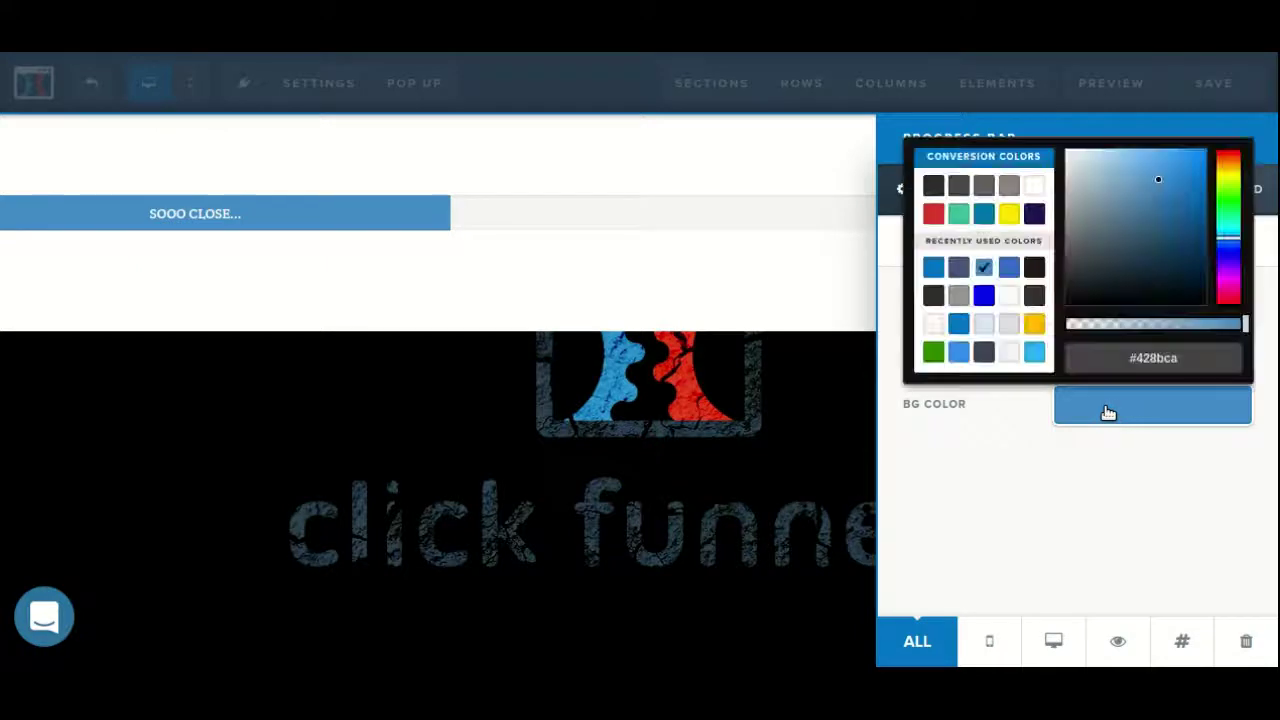
click(984, 216)
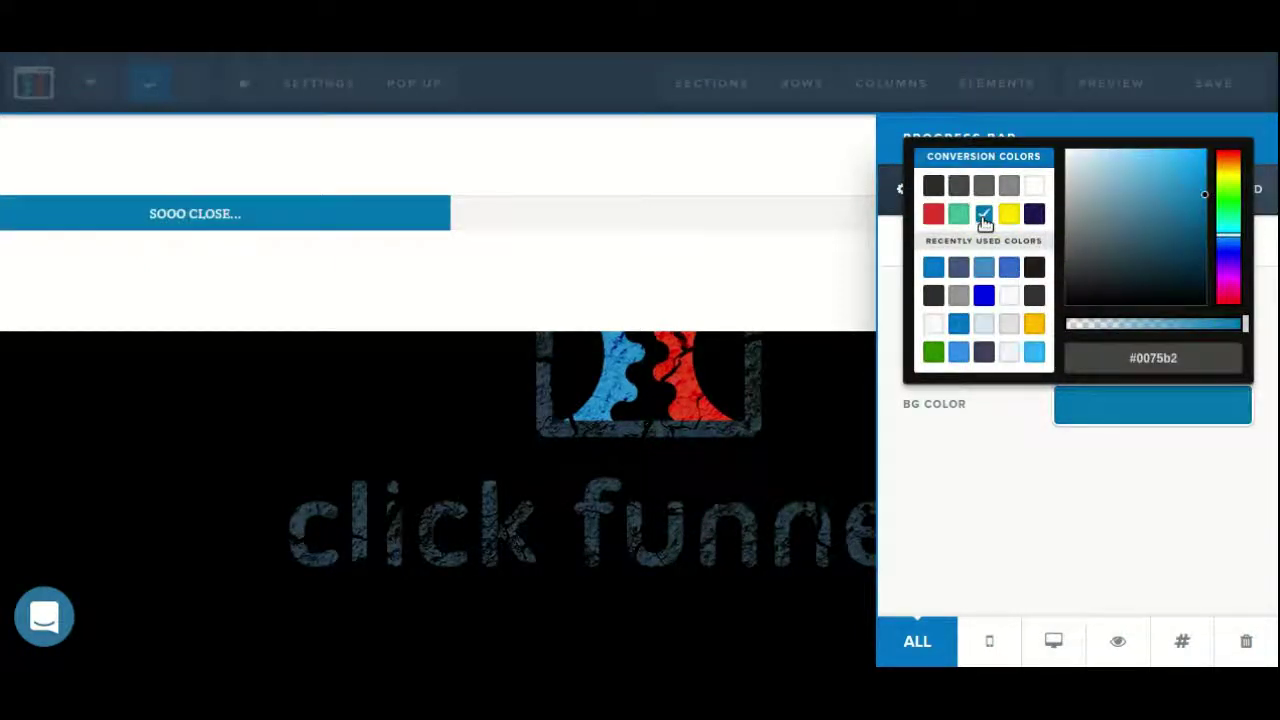
click(1053, 513)
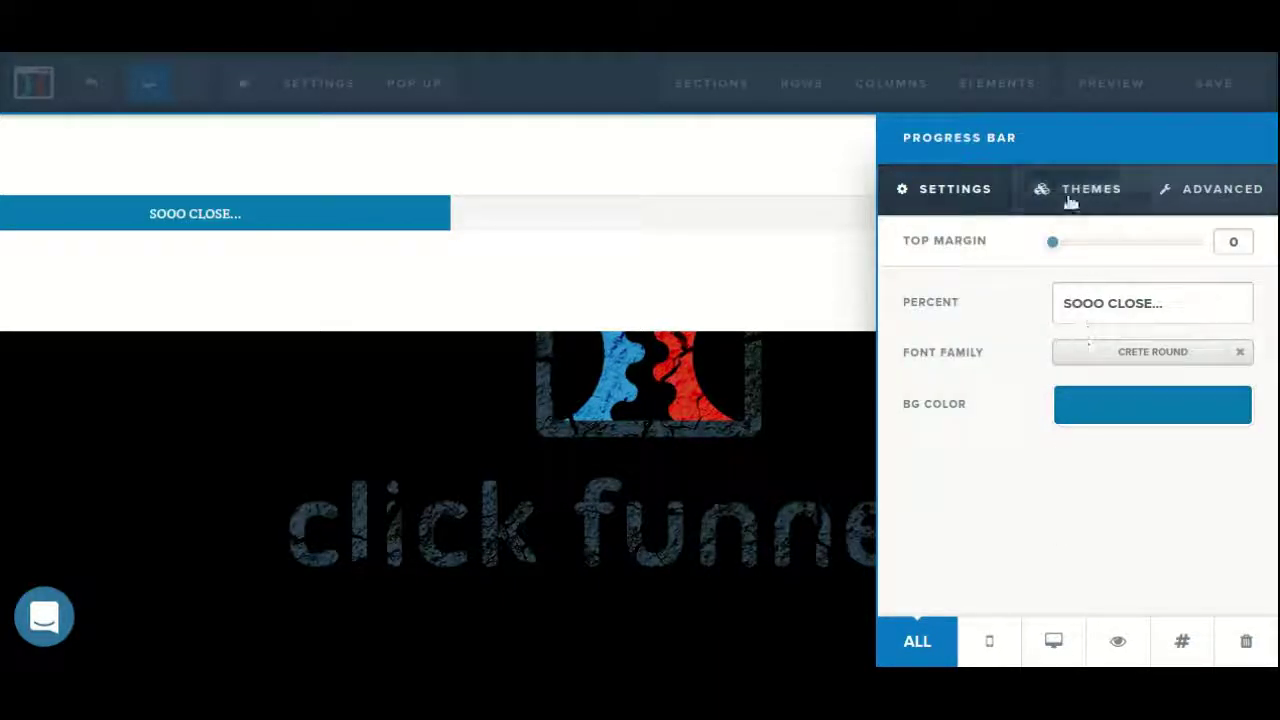
click(1069, 201)
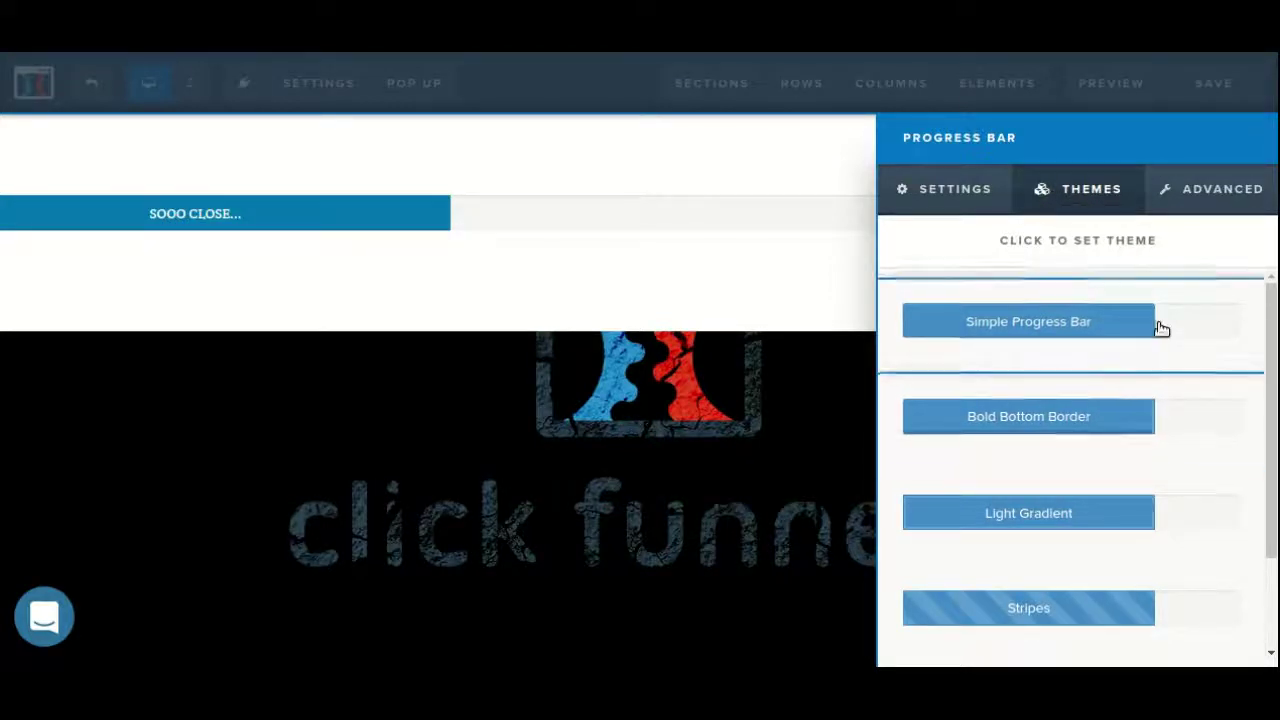
scroll(1161, 329, down, 1)
scroll(1161, 329, down, 3)
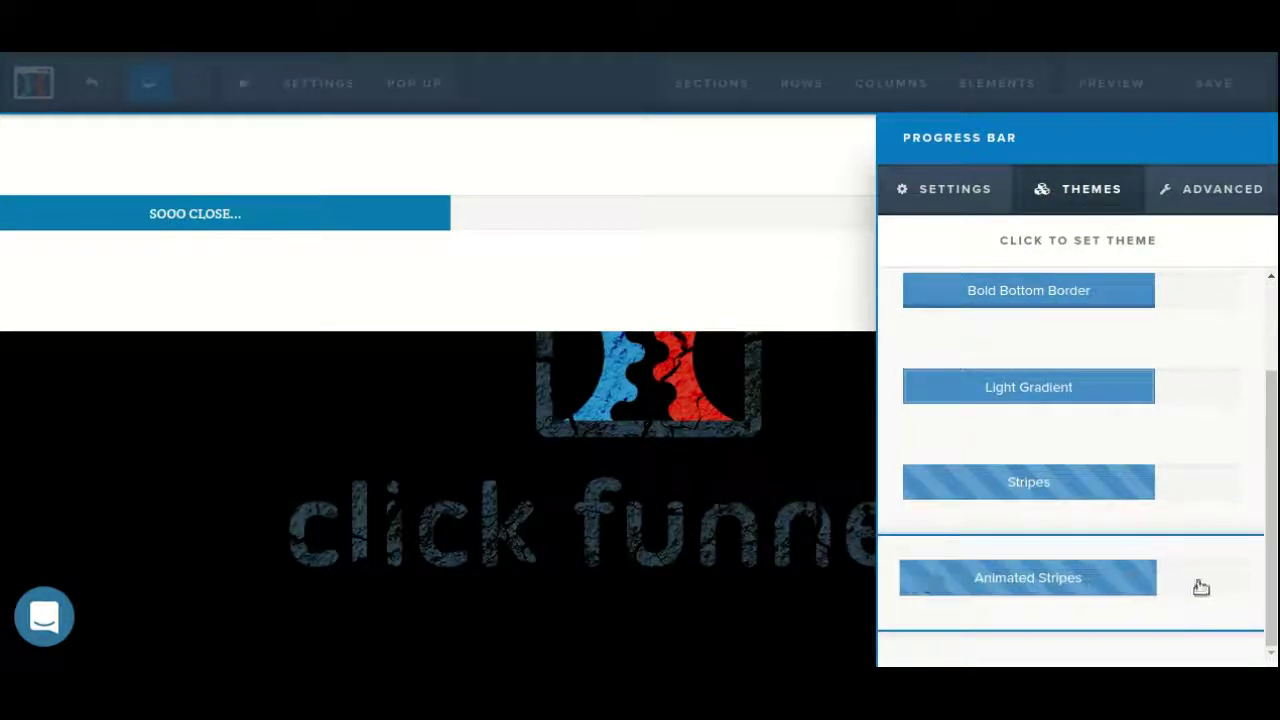
Try a percent width of 33 Percent in the progress bar's advanced styles and settle on 75 Percent
click(1221, 207)
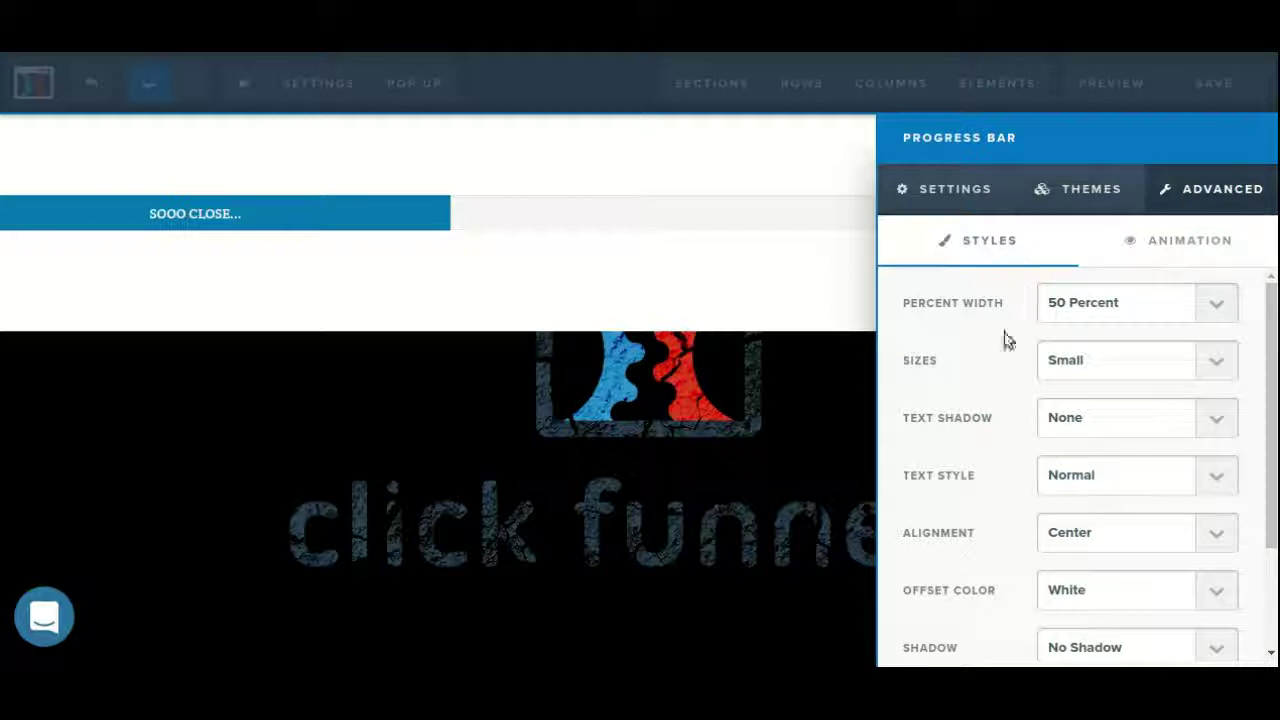
click(1121, 305)
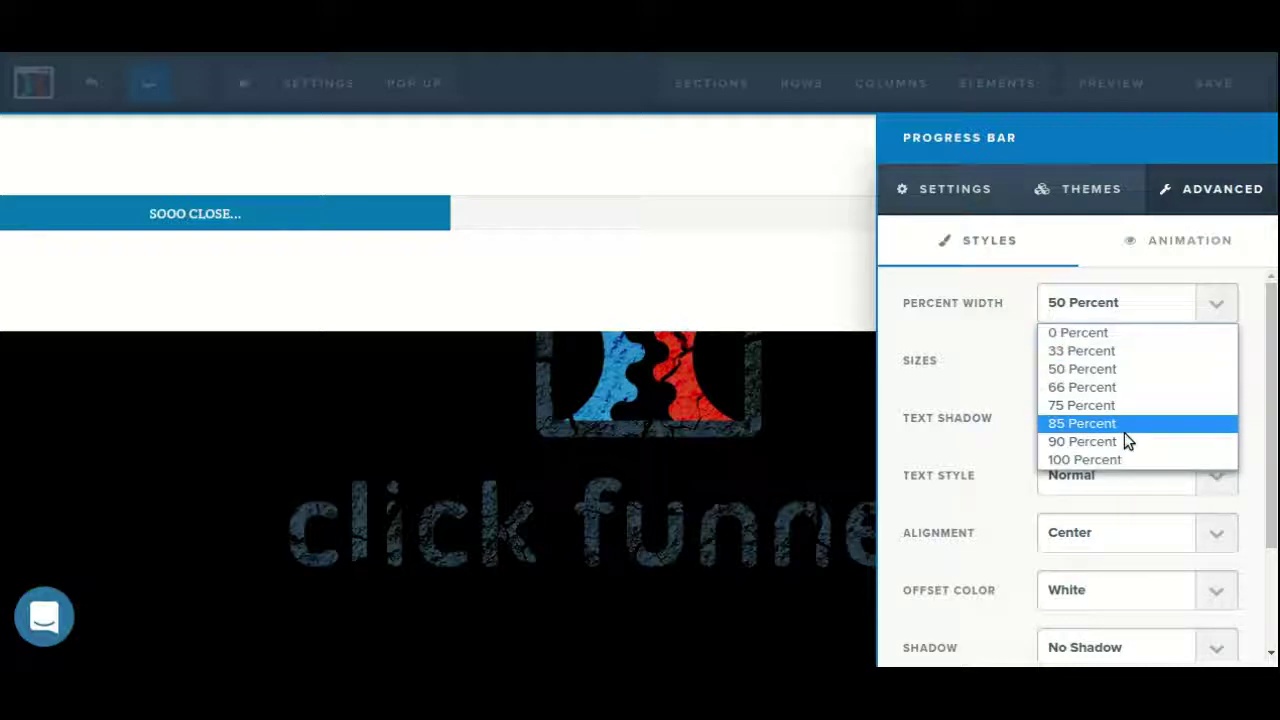
click(1125, 348)
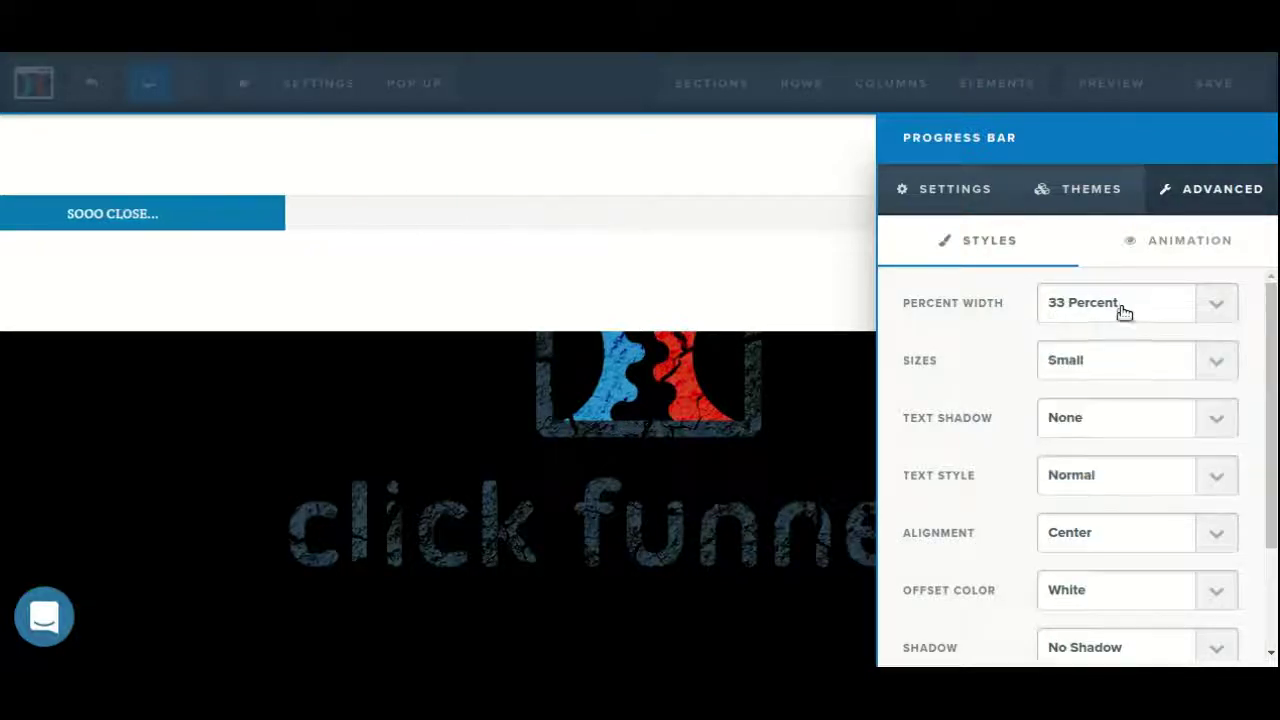
click(1121, 303)
click(1117, 406)
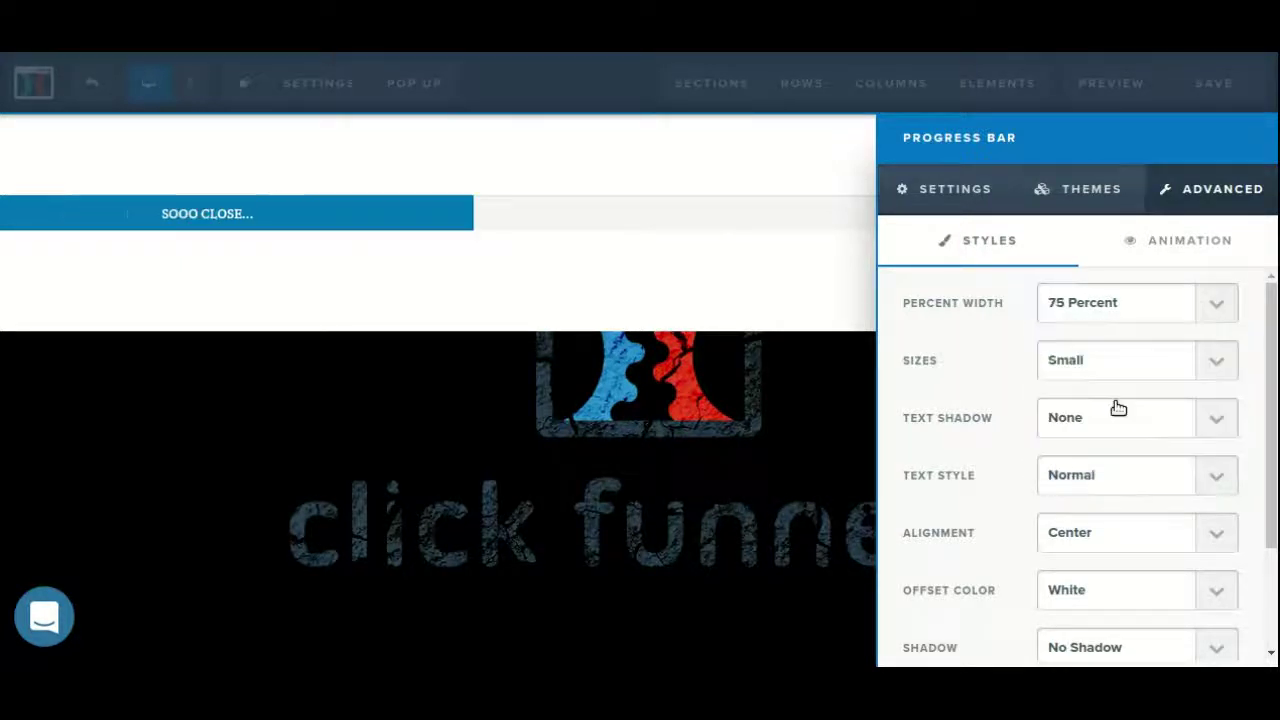
Try the Medium size for the progress bar and settle on Large
scroll(1143, 420, down, 2)
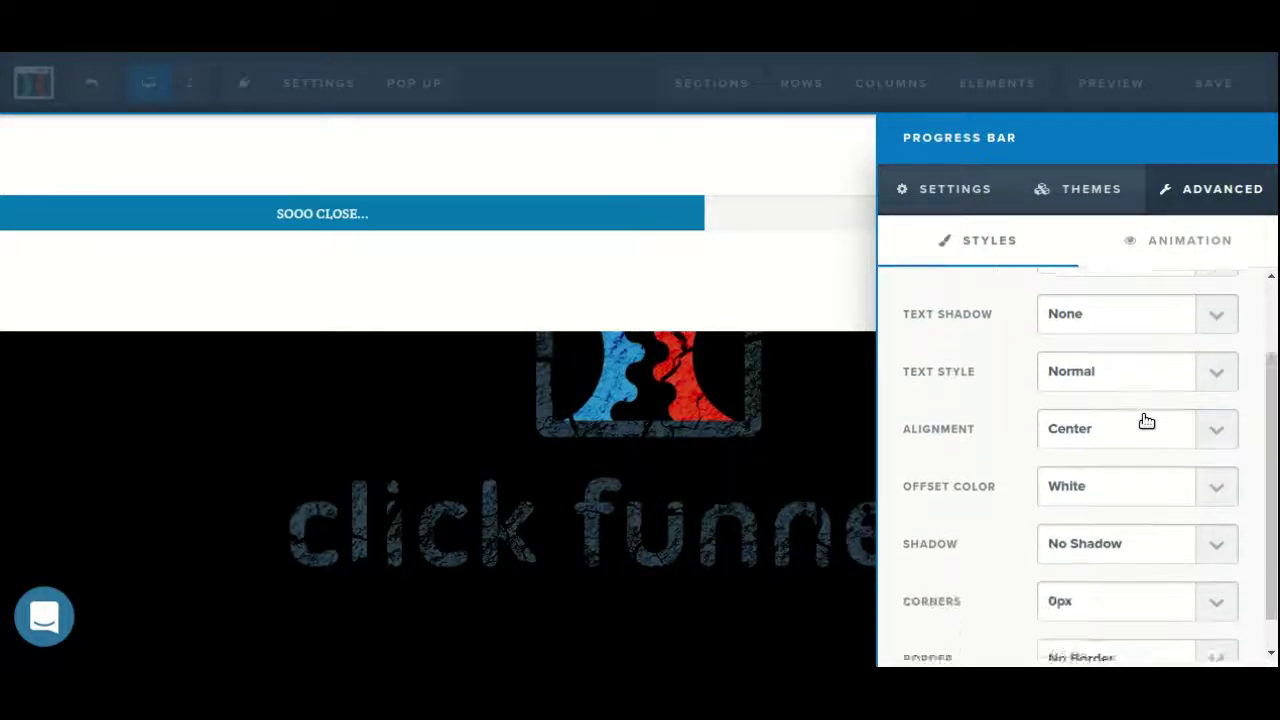
scroll(1143, 420, up, 1)
click(1081, 306)
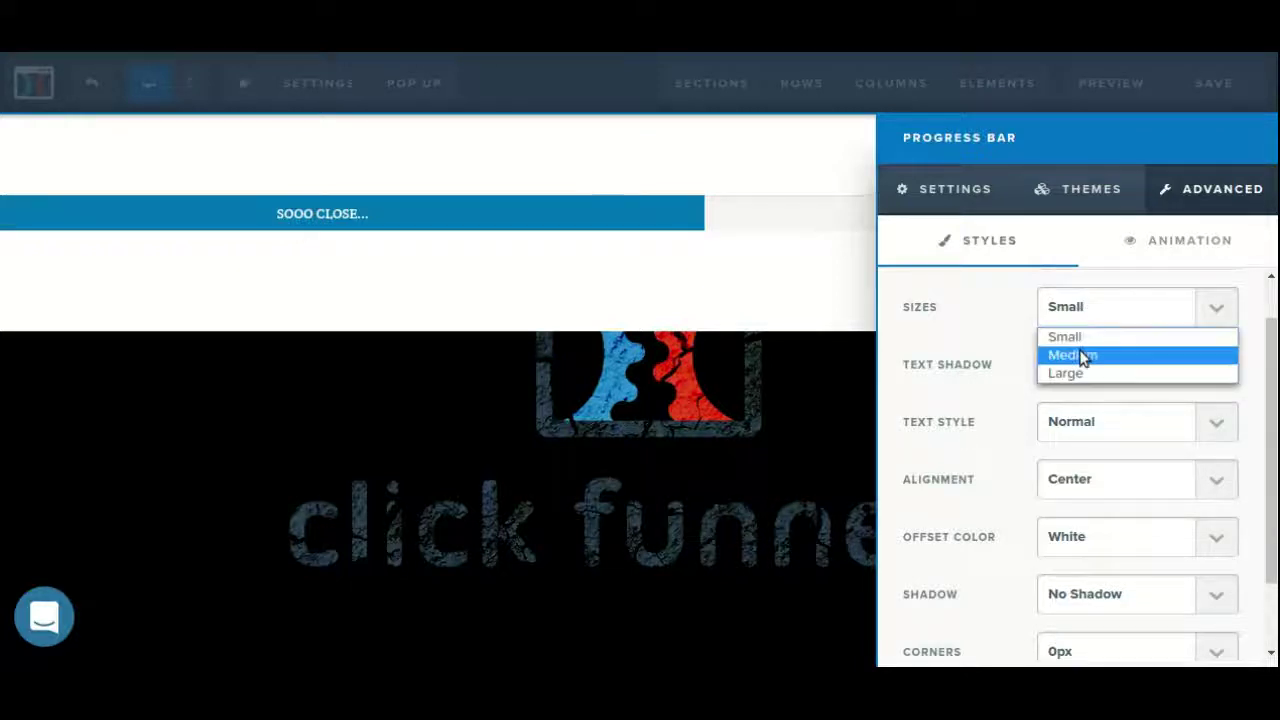
click(1083, 355)
click(1088, 318)
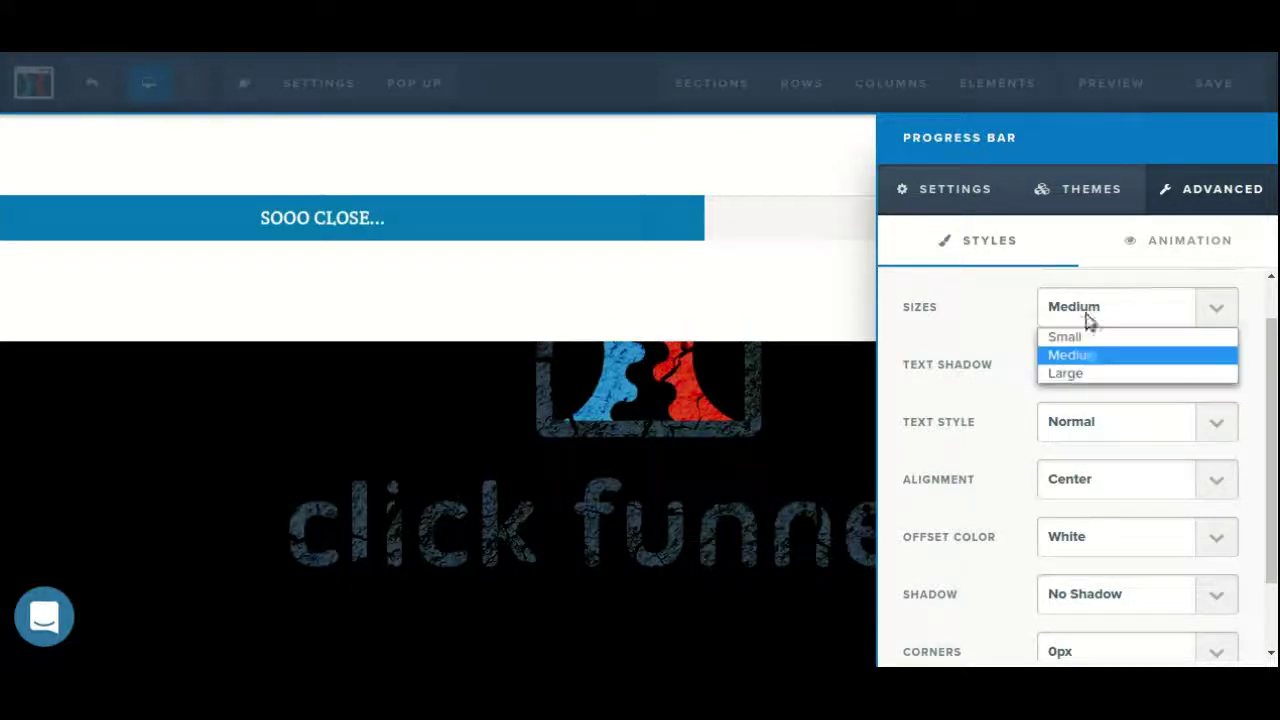
click(1079, 376)
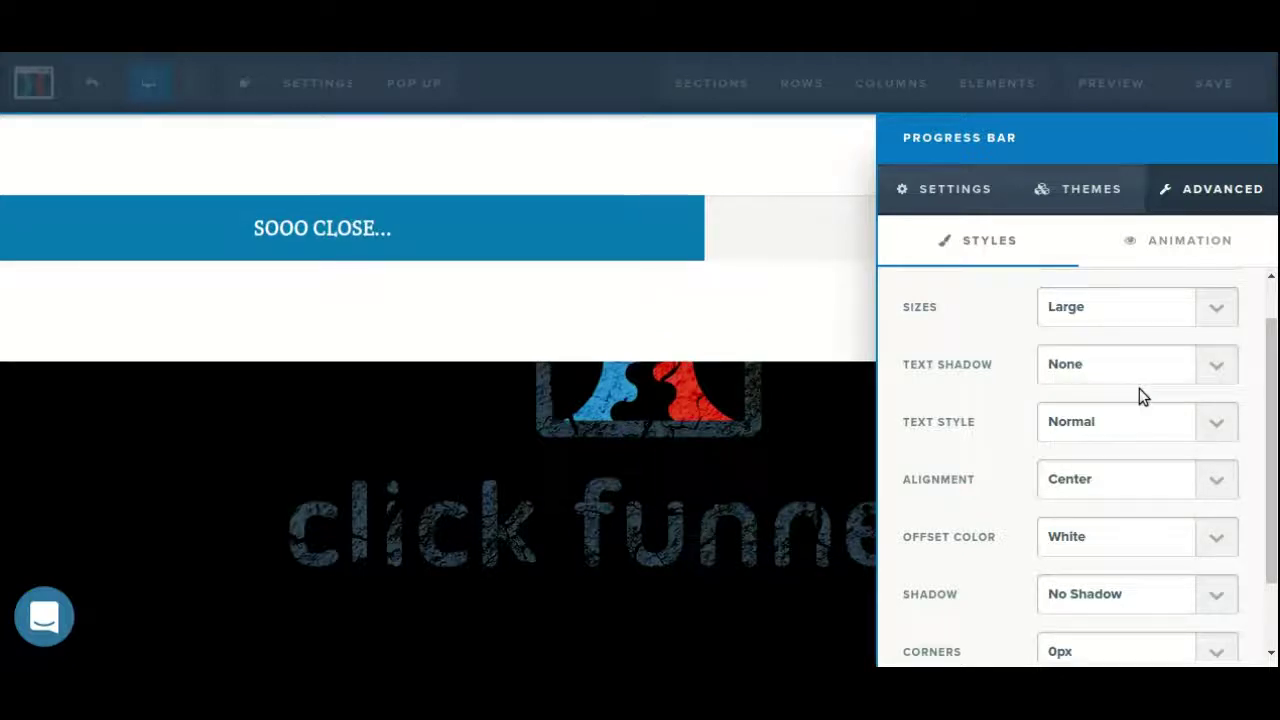
Try the Dark Shadow and Light Inset text shadows on the progress bar's label and restore None
click(1070, 366)
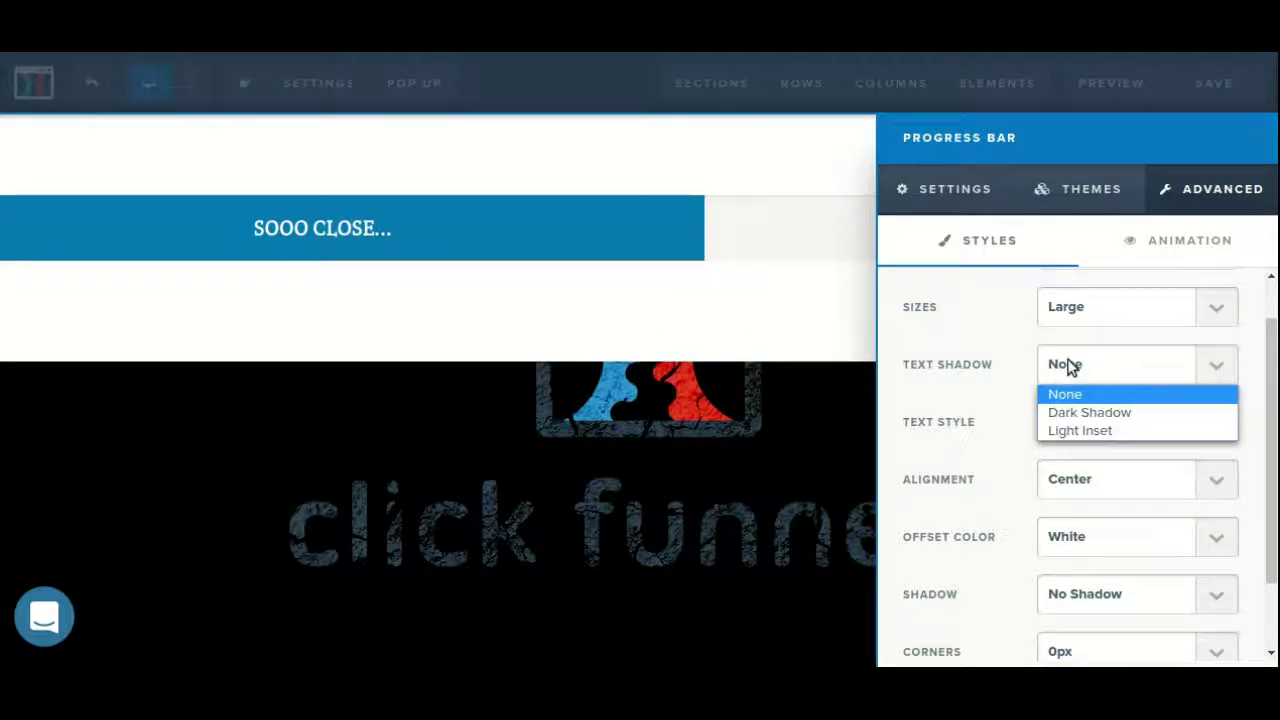
click(1102, 415)
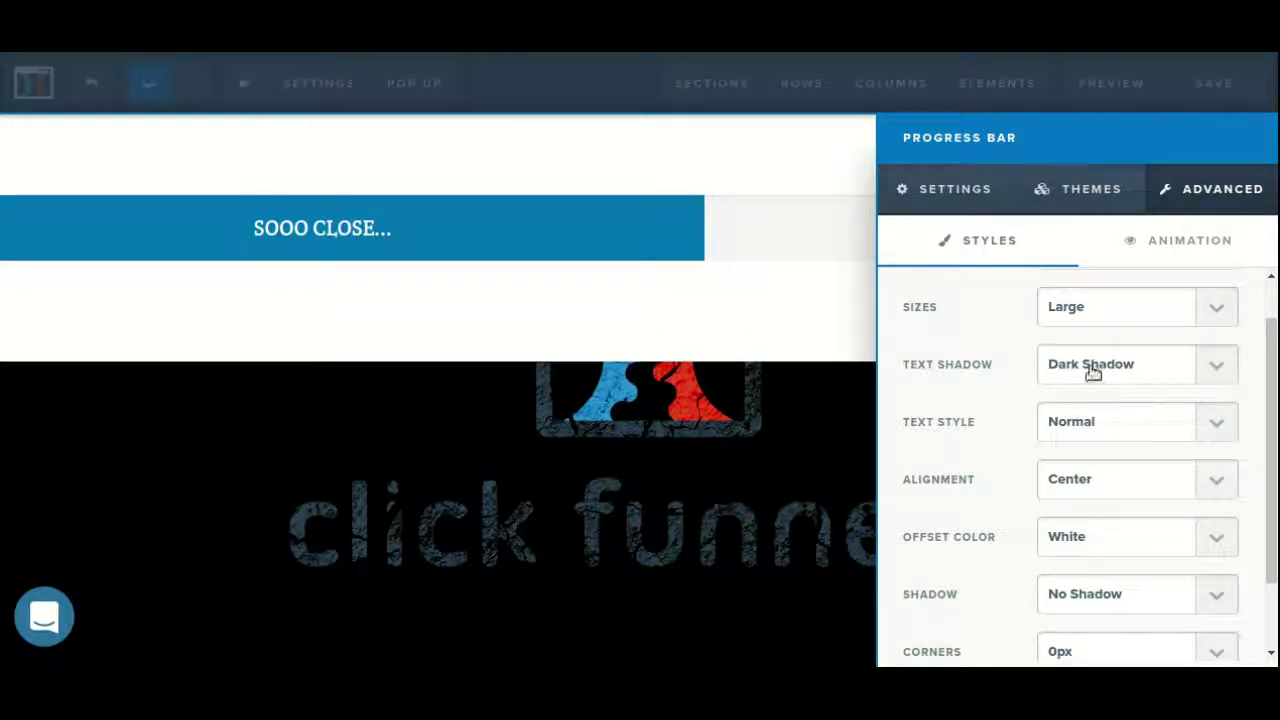
click(1090, 369)
click(1077, 430)
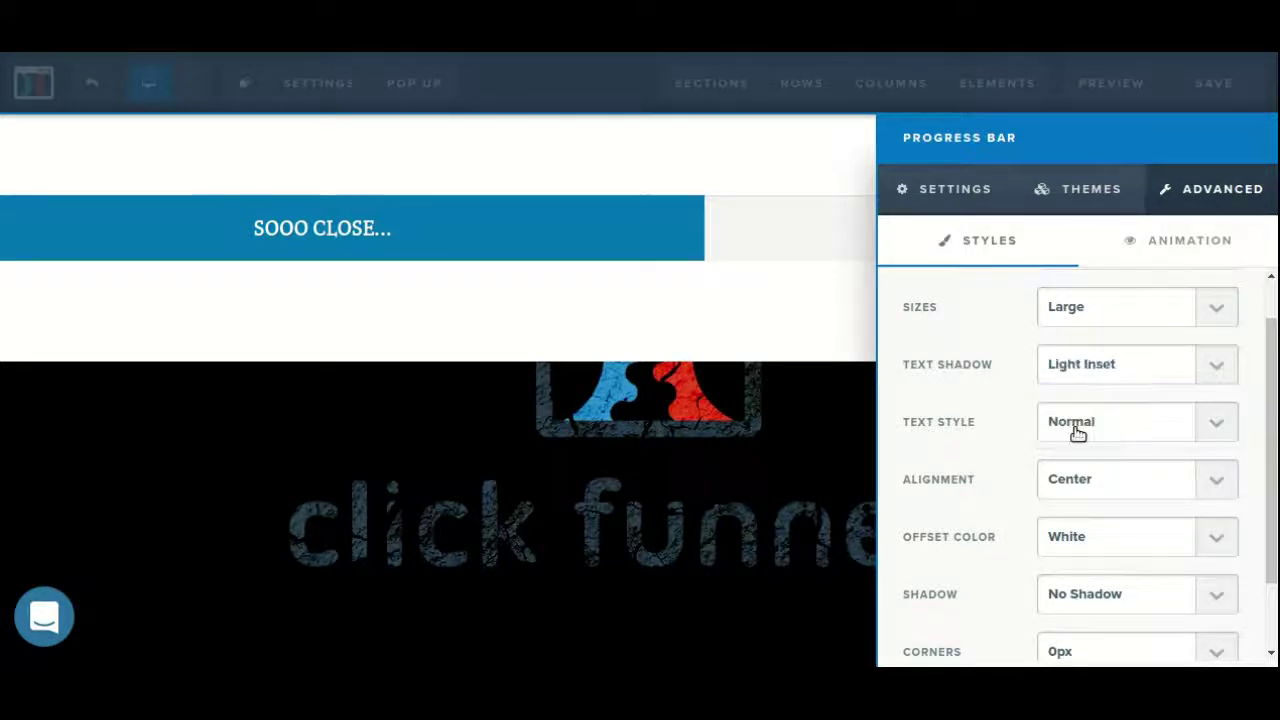
click(1095, 372)
click(1083, 398)
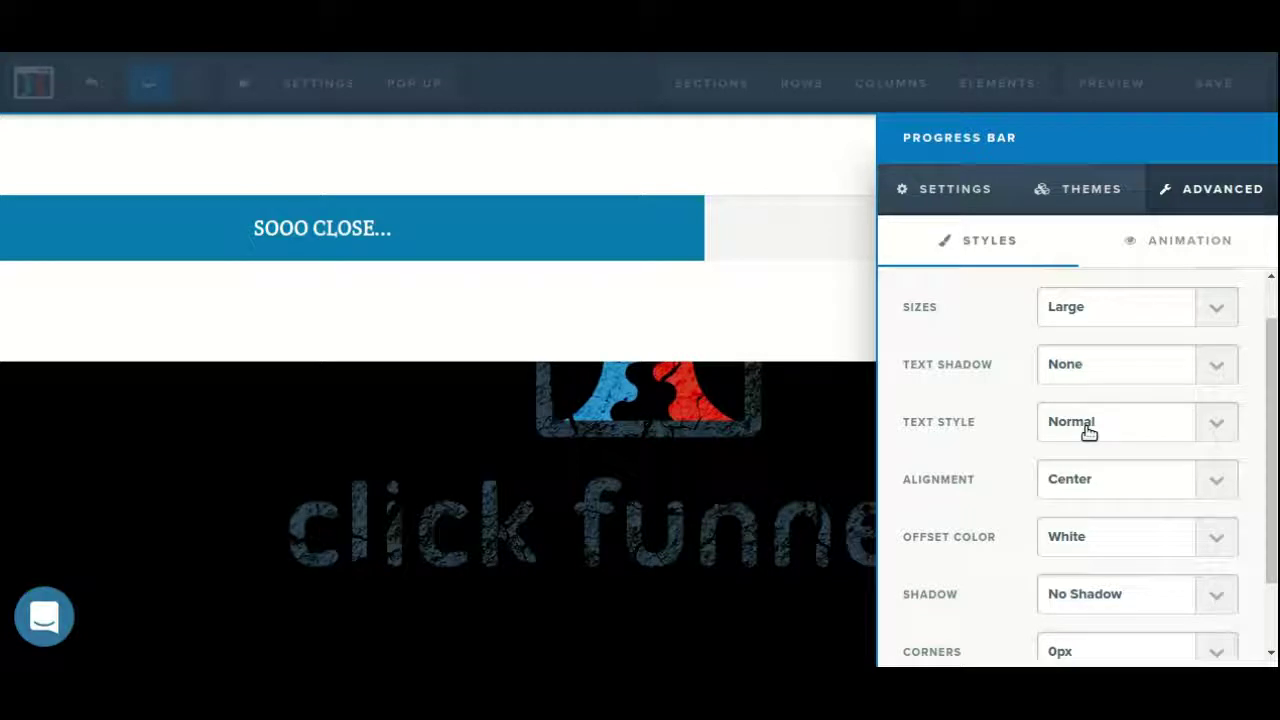
Try the Bold and Italic text styles on the progress bar's label and settle on Bold and Italic
click(1088, 432)
click(1084, 474)
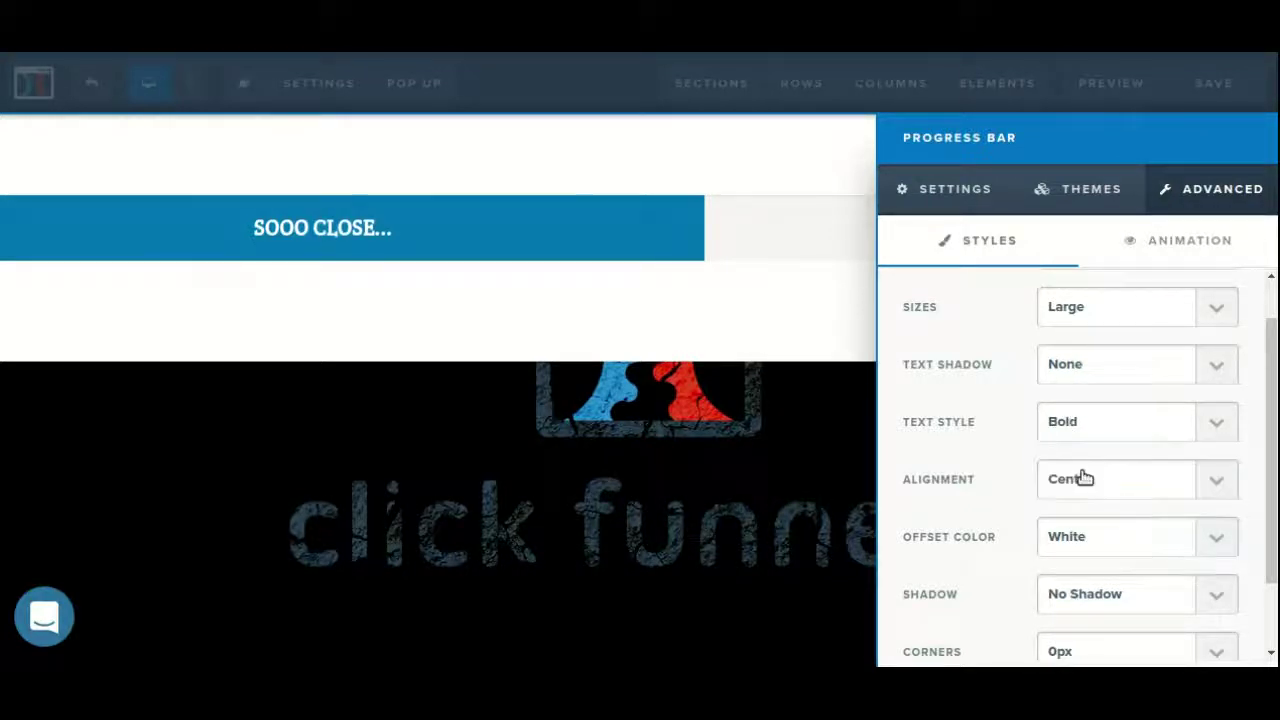
click(1086, 426)
click(1080, 489)
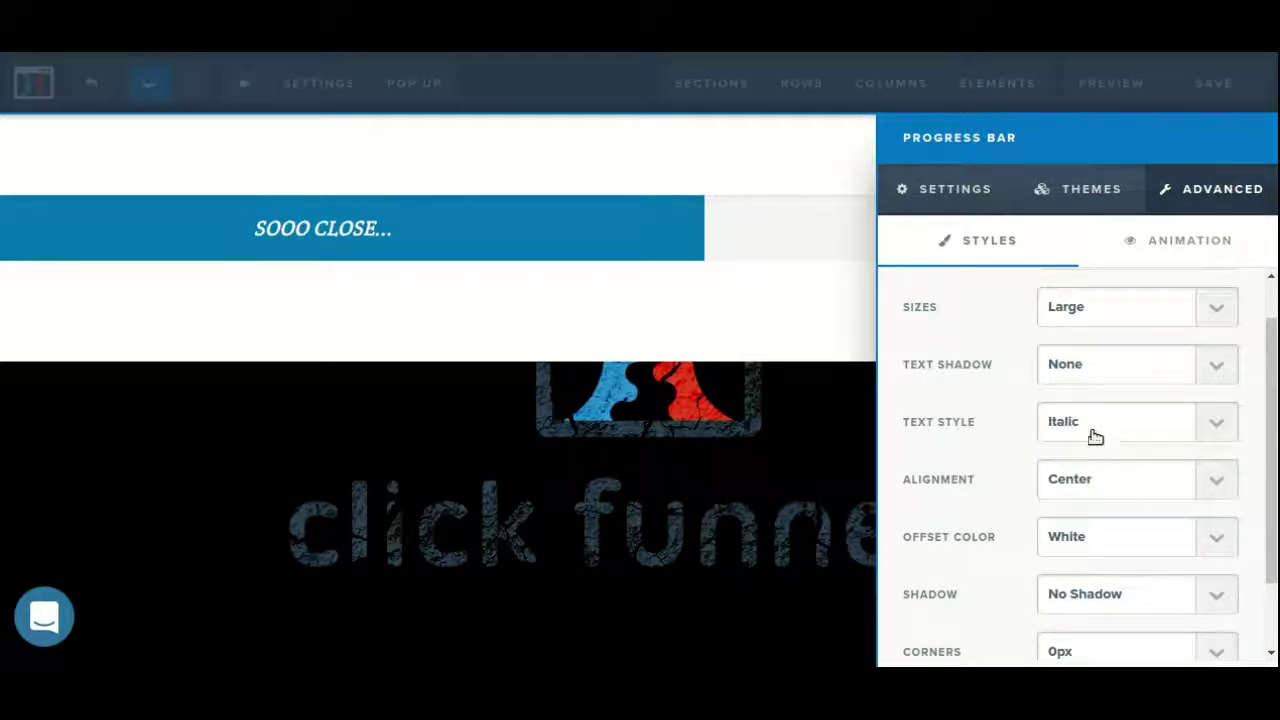
click(1095, 437)
click(1094, 508)
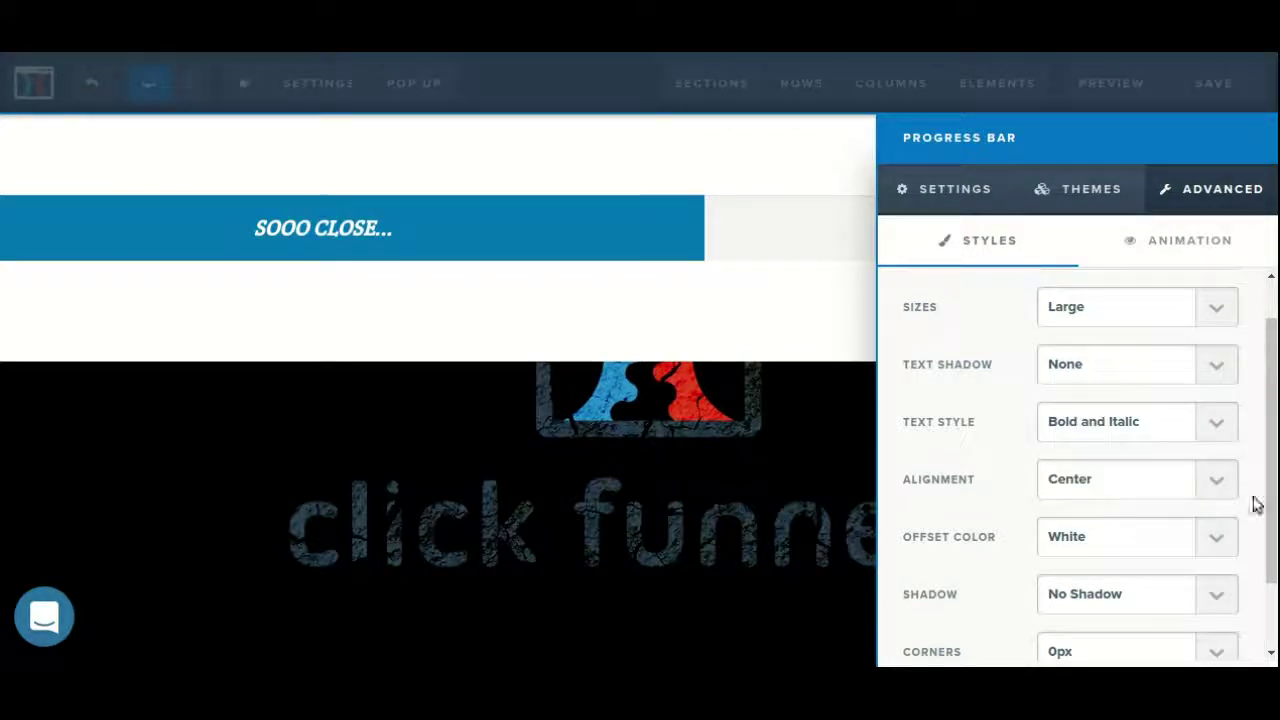
Try the Left and Right alignments on the progress bar's label and restore Center
scroll(1011, 520, down, 1)
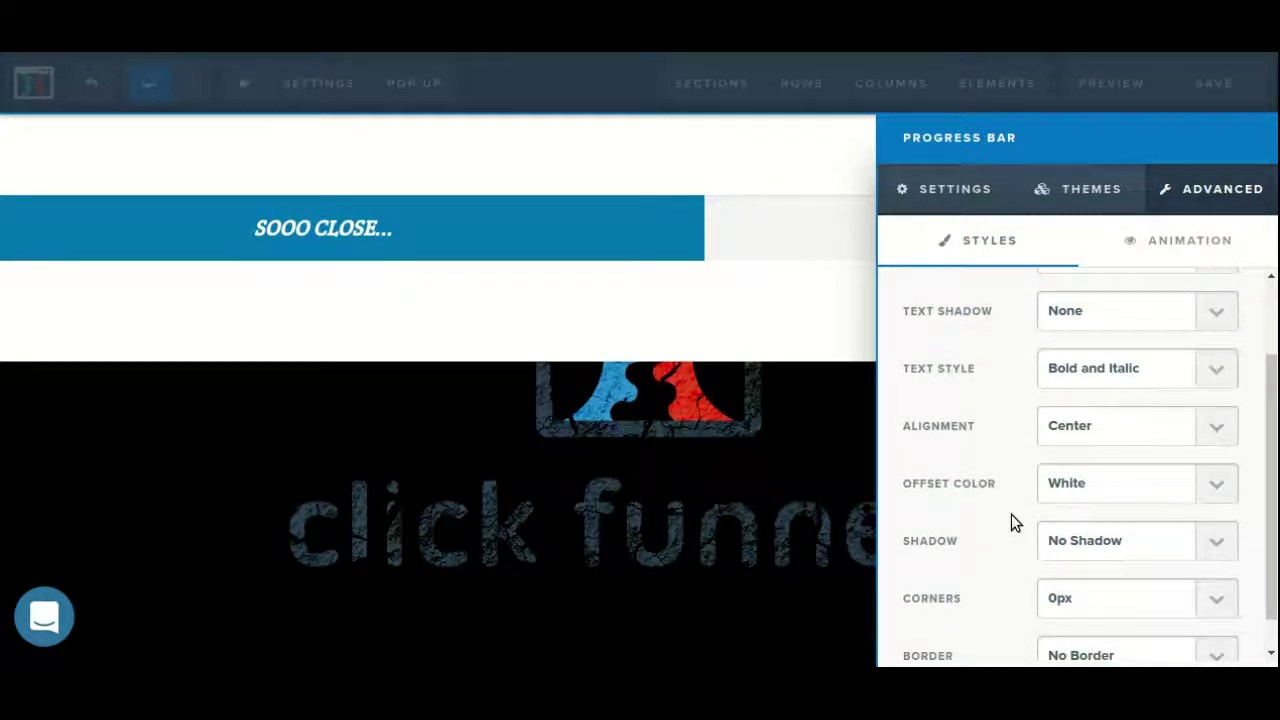
click(1124, 440)
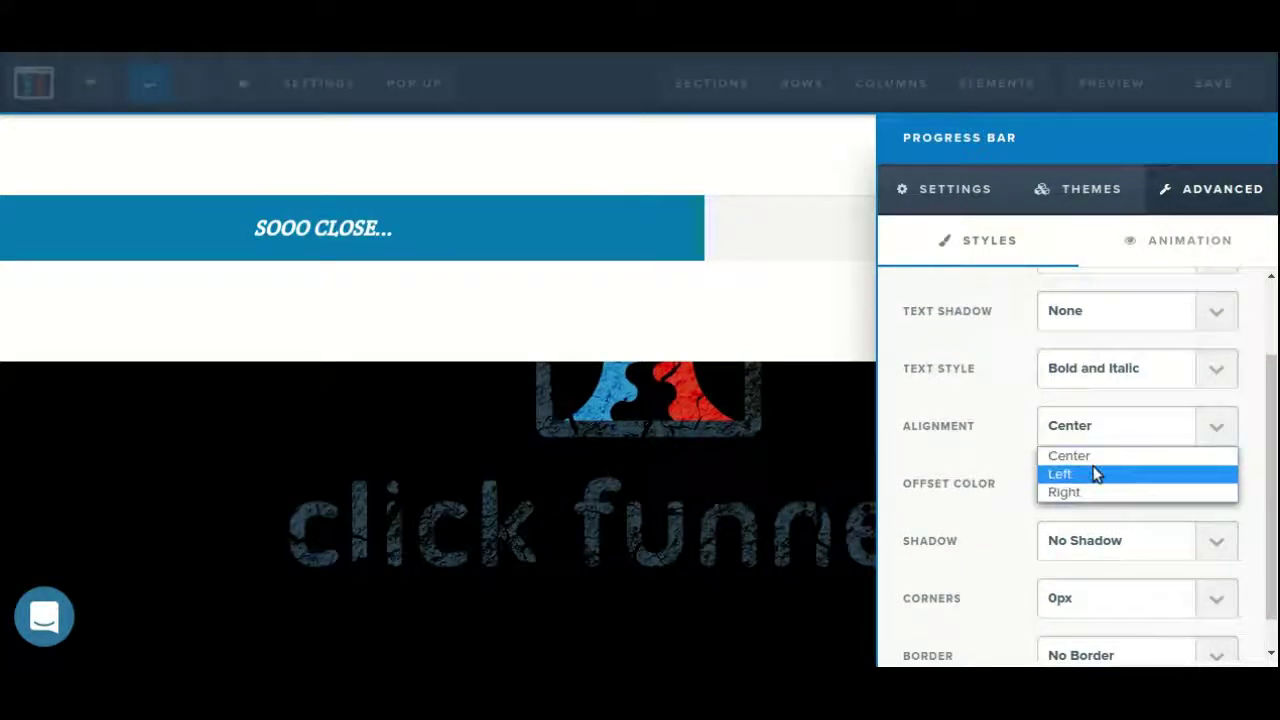
click(1095, 474)
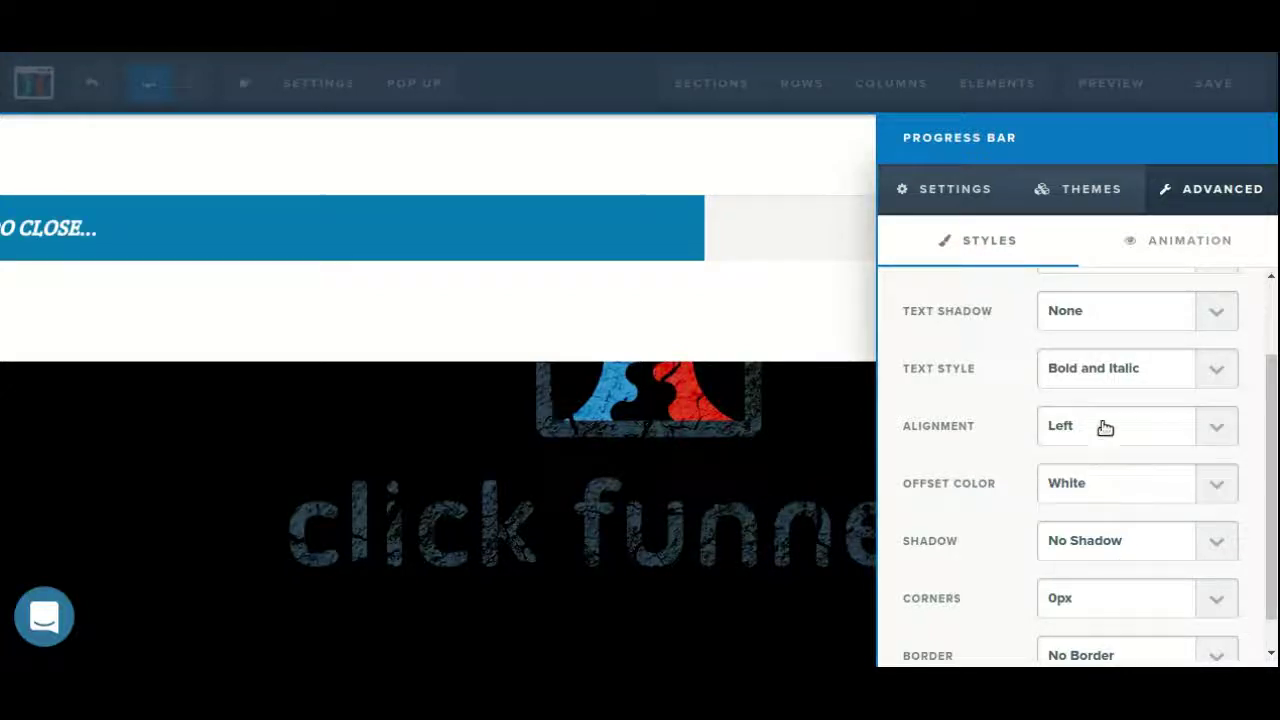
click(1103, 428)
click(1067, 494)
click(1124, 432)
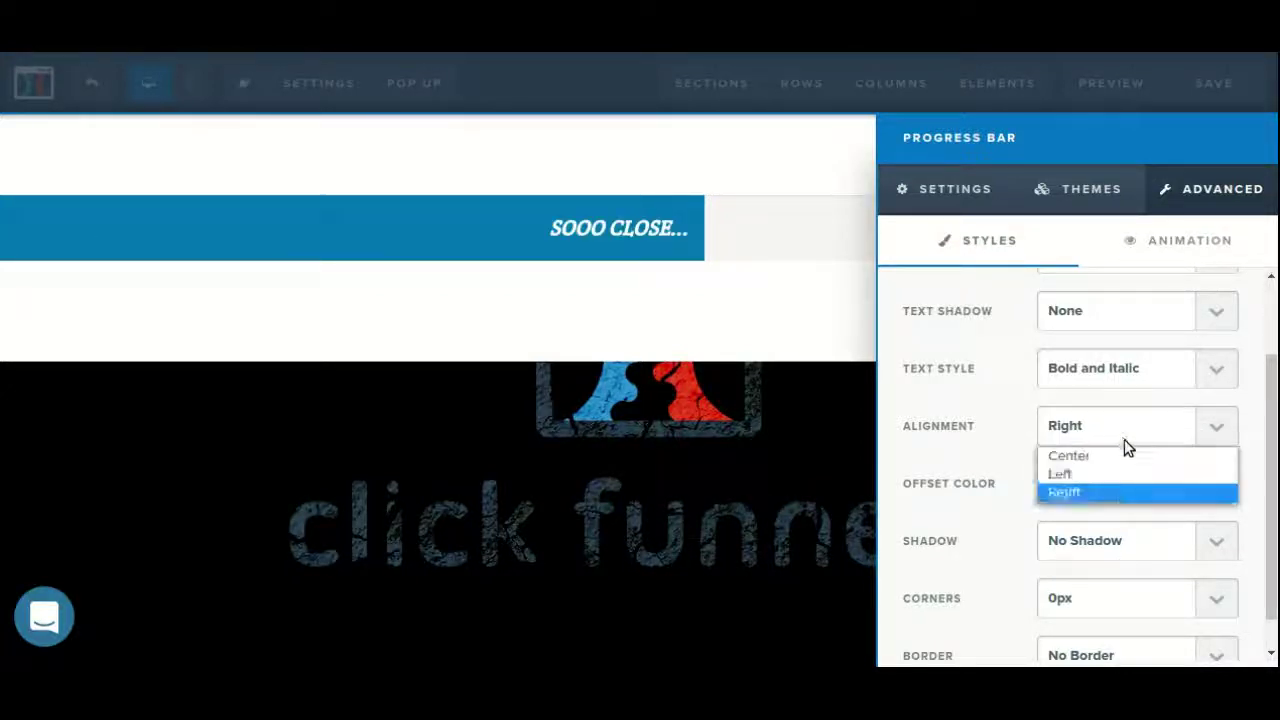
click(1097, 457)
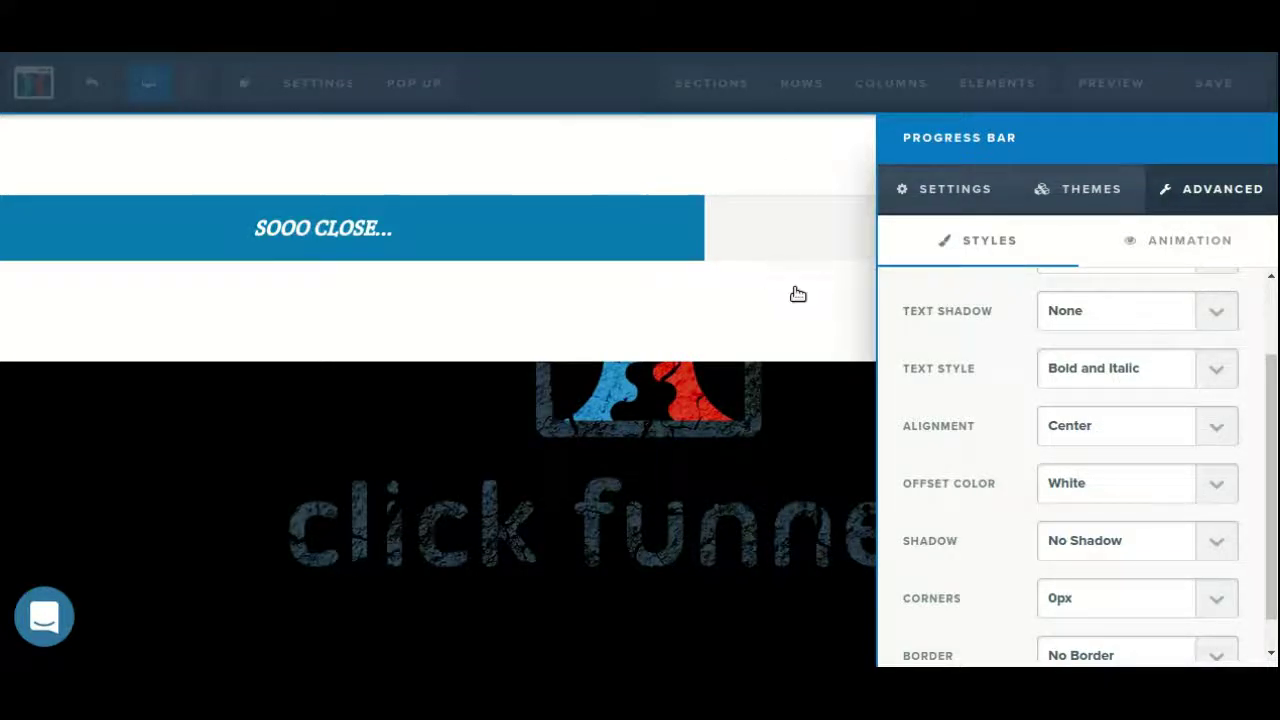
Change the background color of the section containing the progress bar to green
click(731, 289)
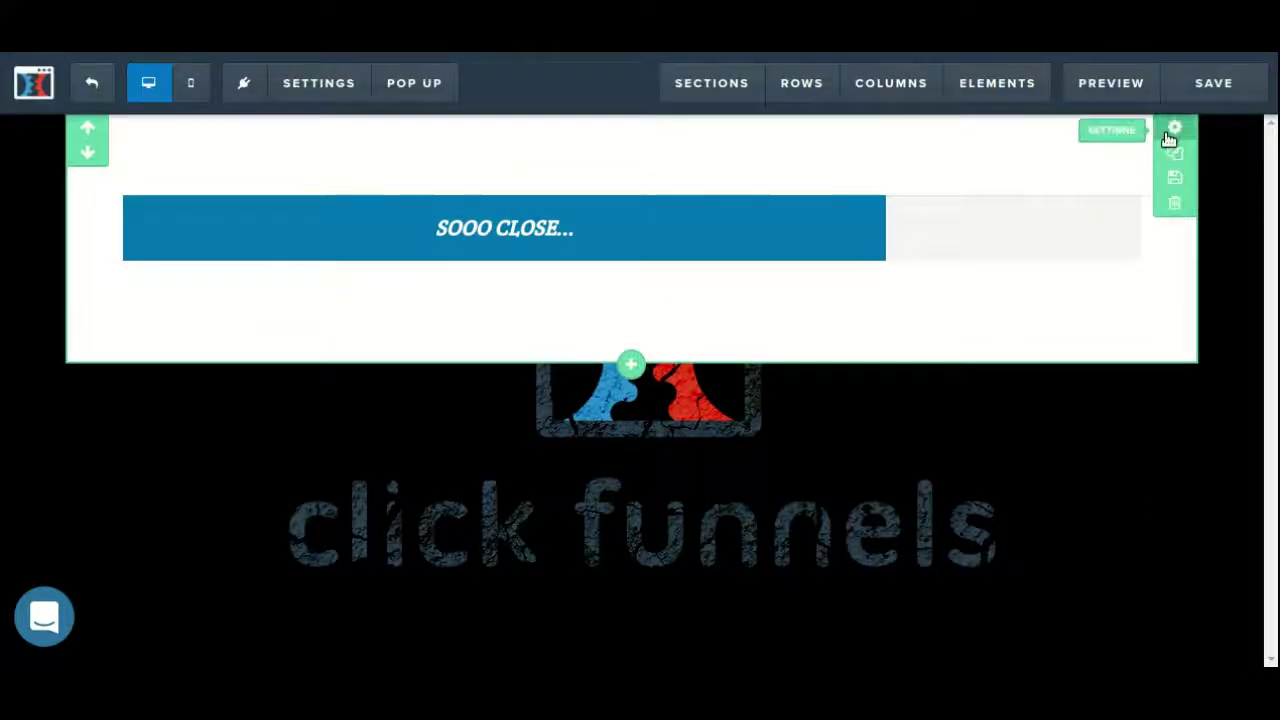
click(1168, 130)
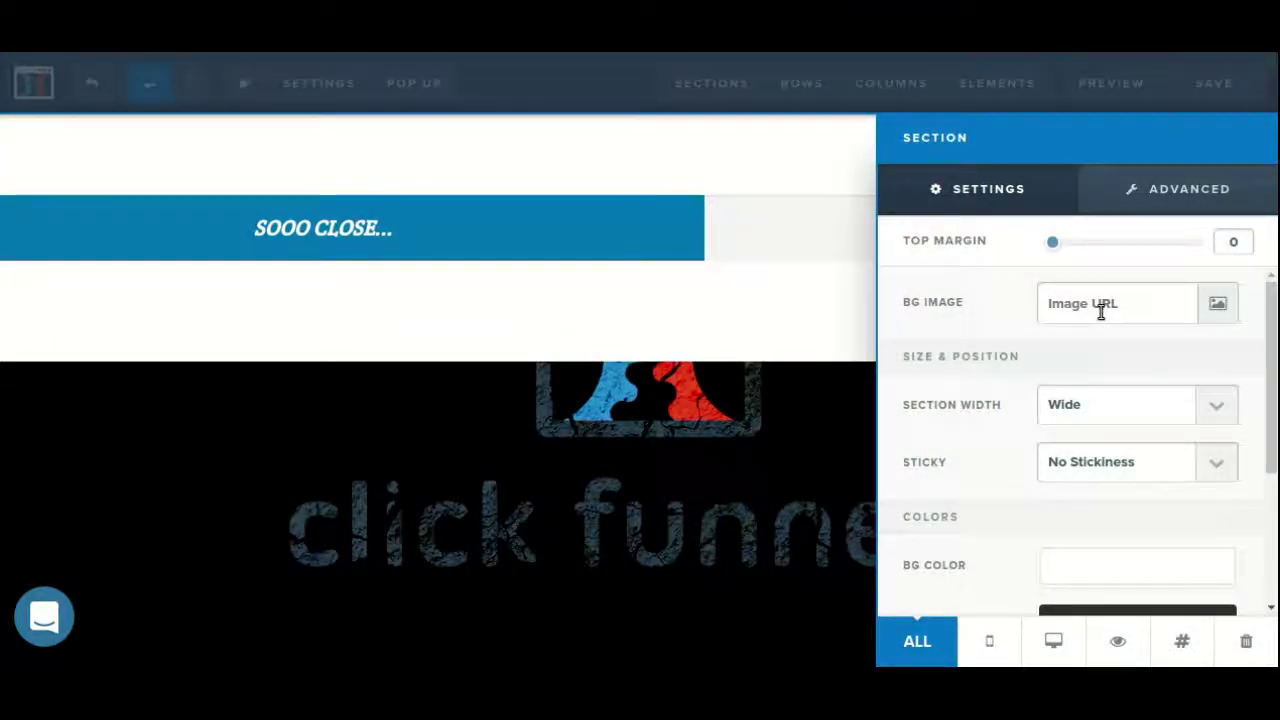
scroll(1162, 434, down, 1)
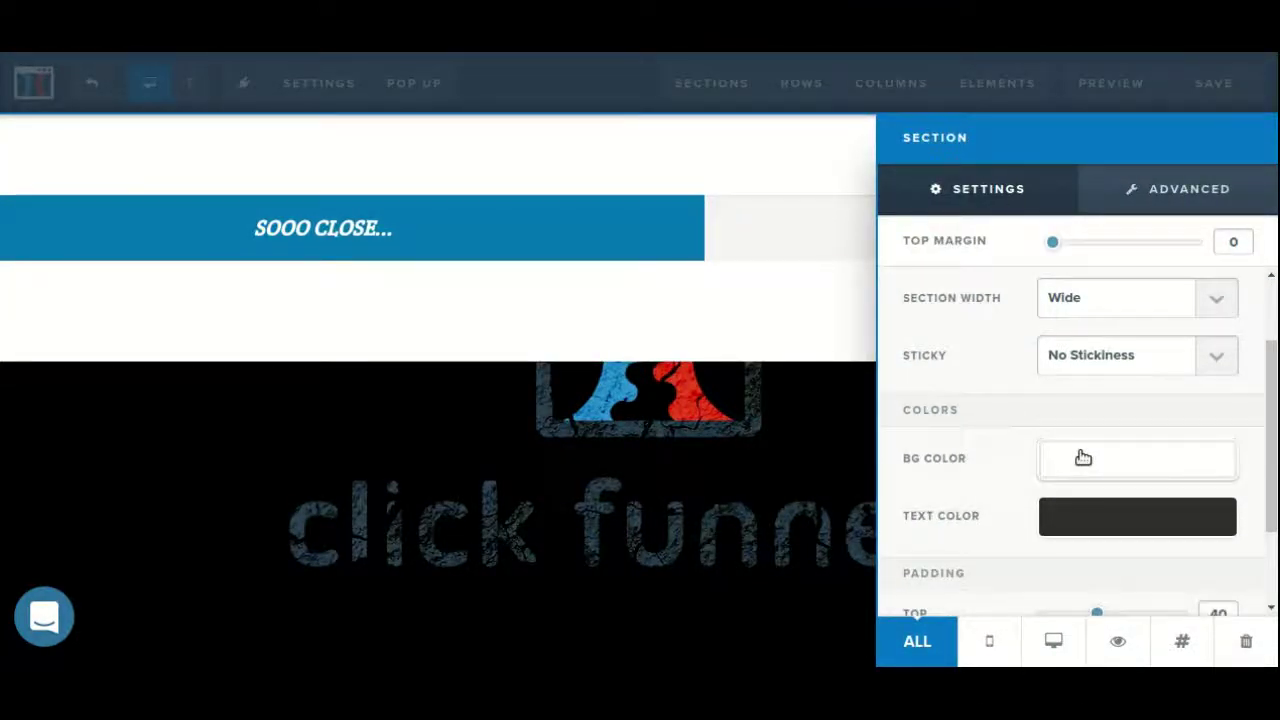
click(1083, 456)
click(958, 268)
click(870, 294)
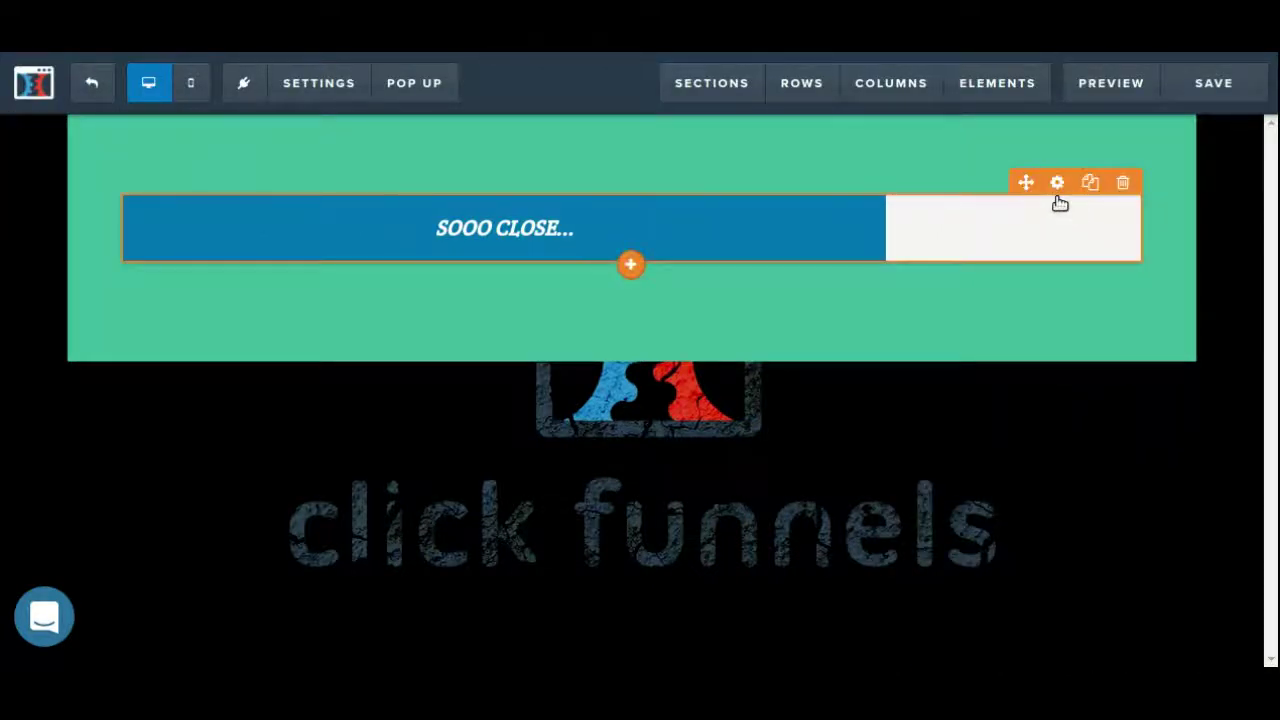
Try the Black and Transparent White offset colors on the progress bar and settle on Transparent Black
click(1057, 182)
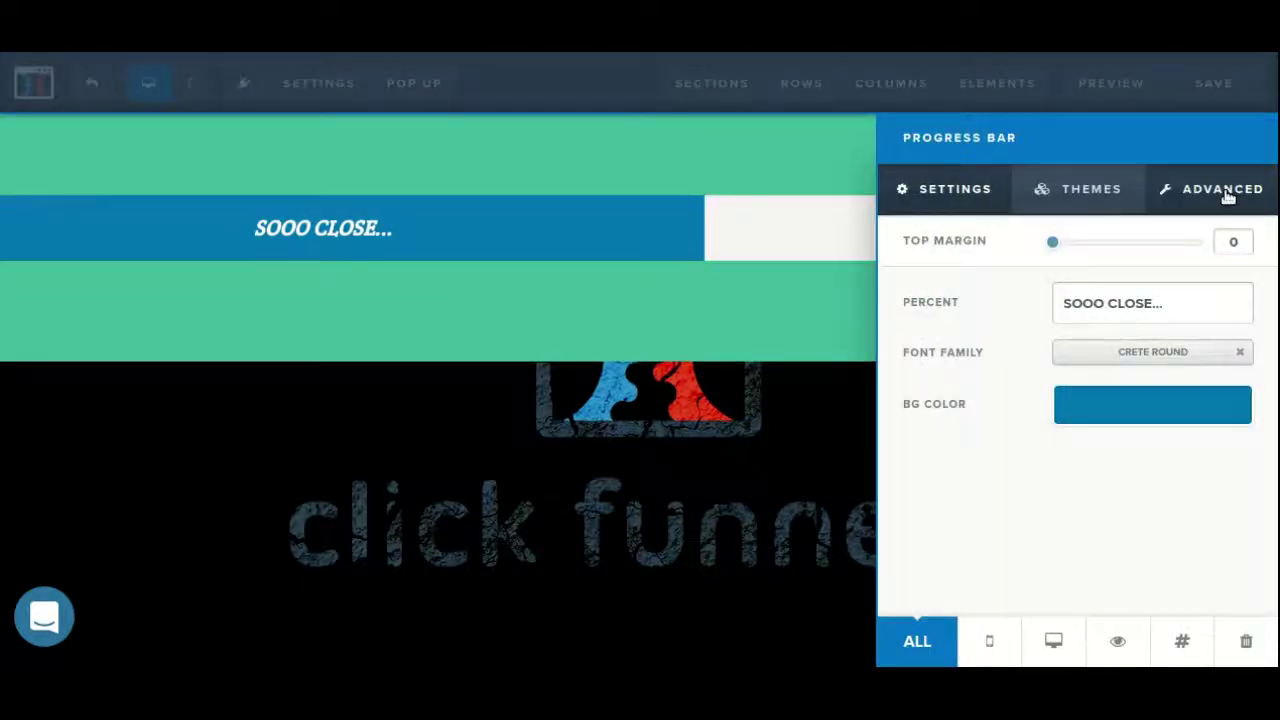
click(1228, 196)
scroll(1097, 419, down, 1)
scroll(1097, 419, down, 2)
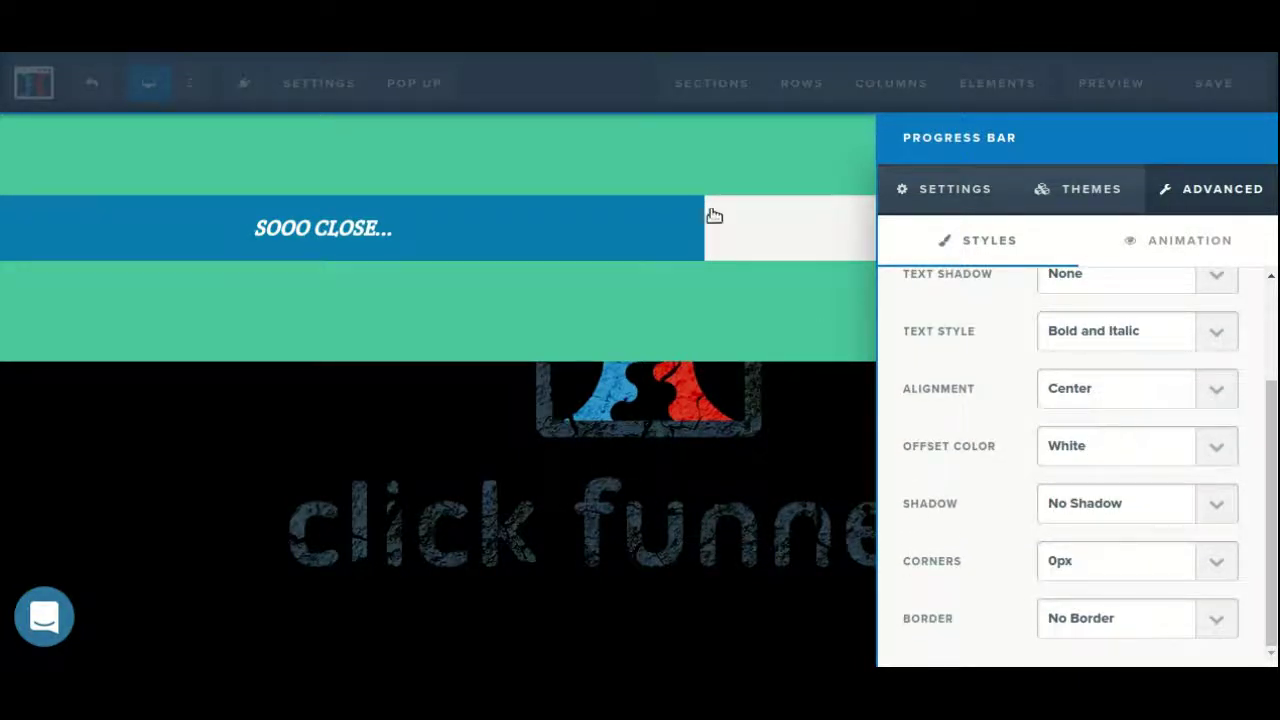
click(1086, 463)
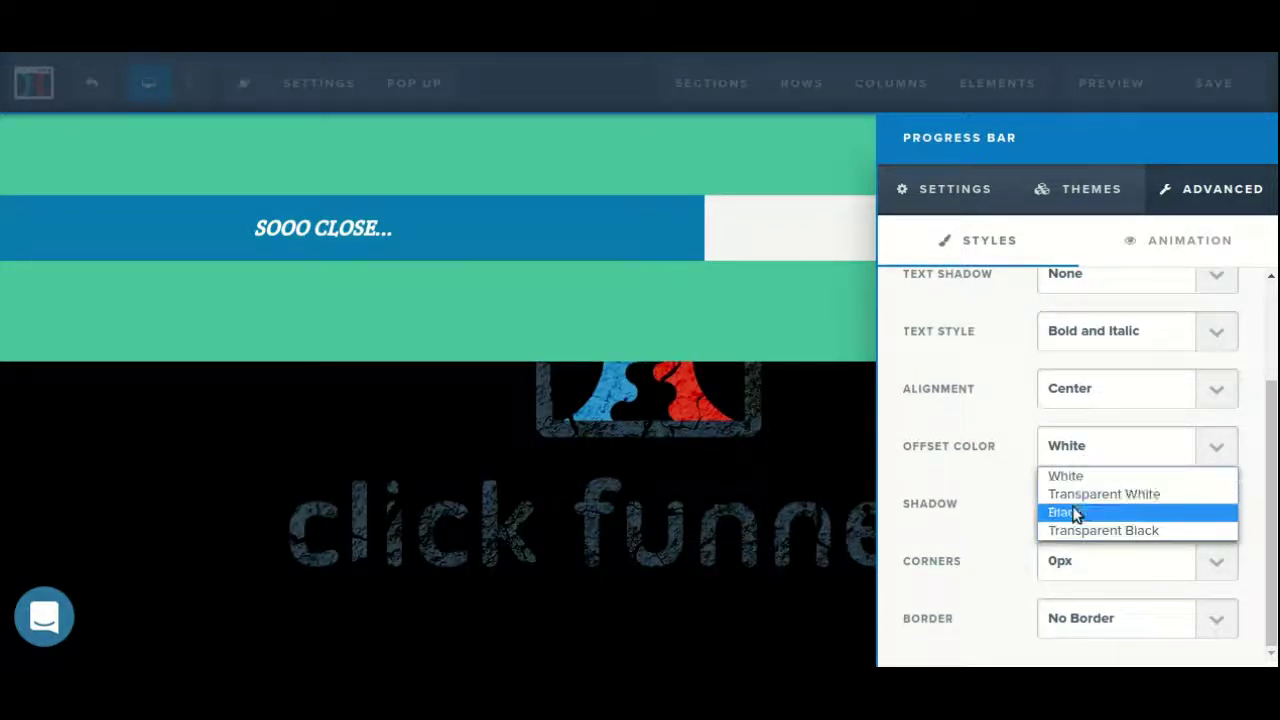
click(1077, 514)
click(1071, 444)
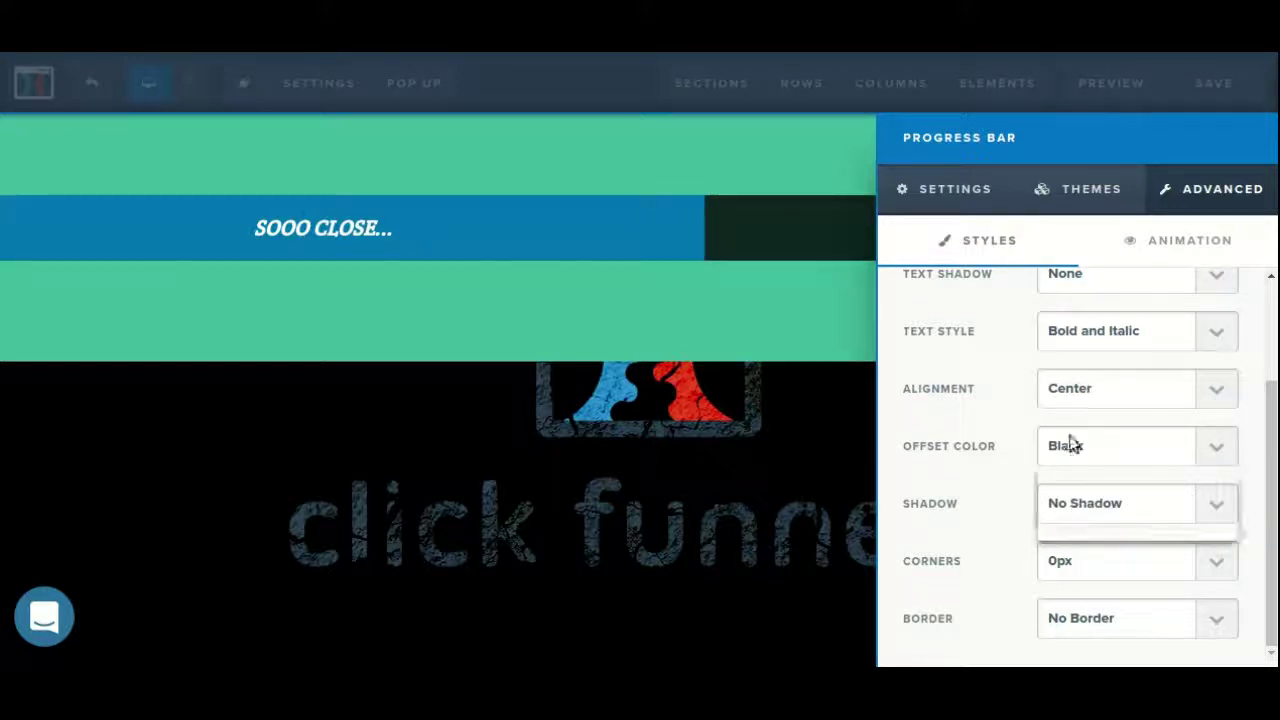
click(1085, 500)
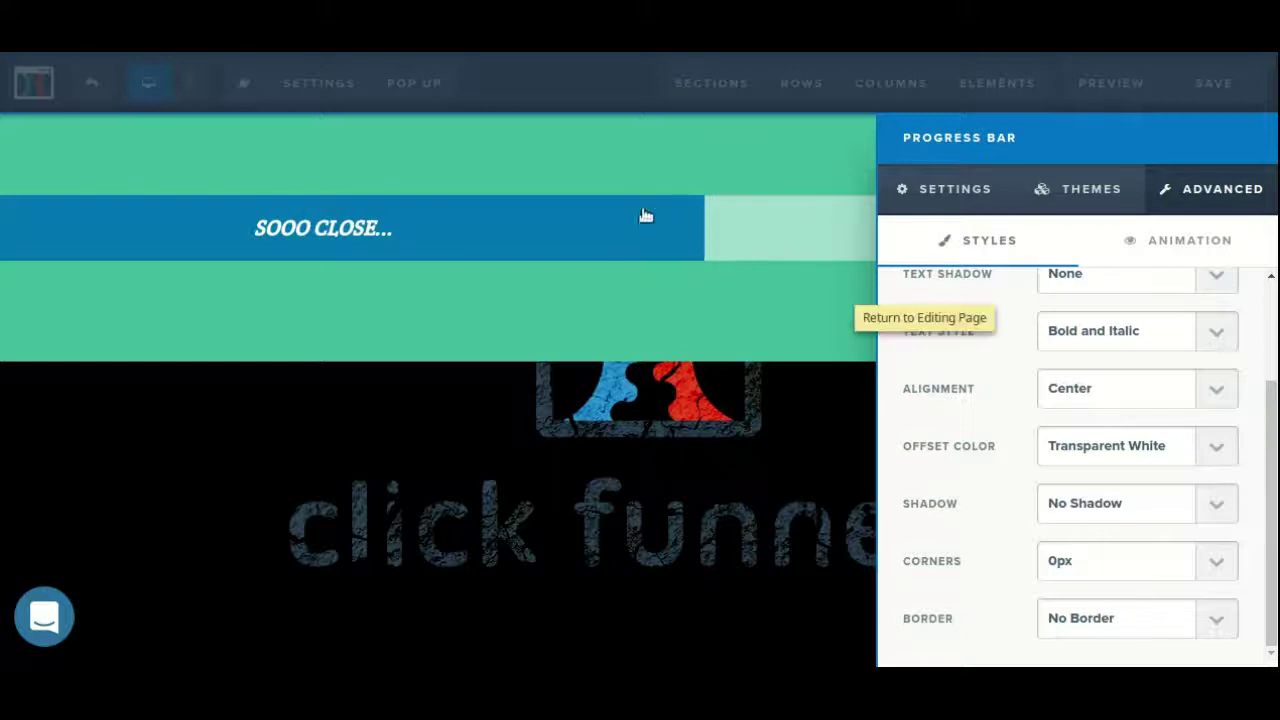
click(1106, 445)
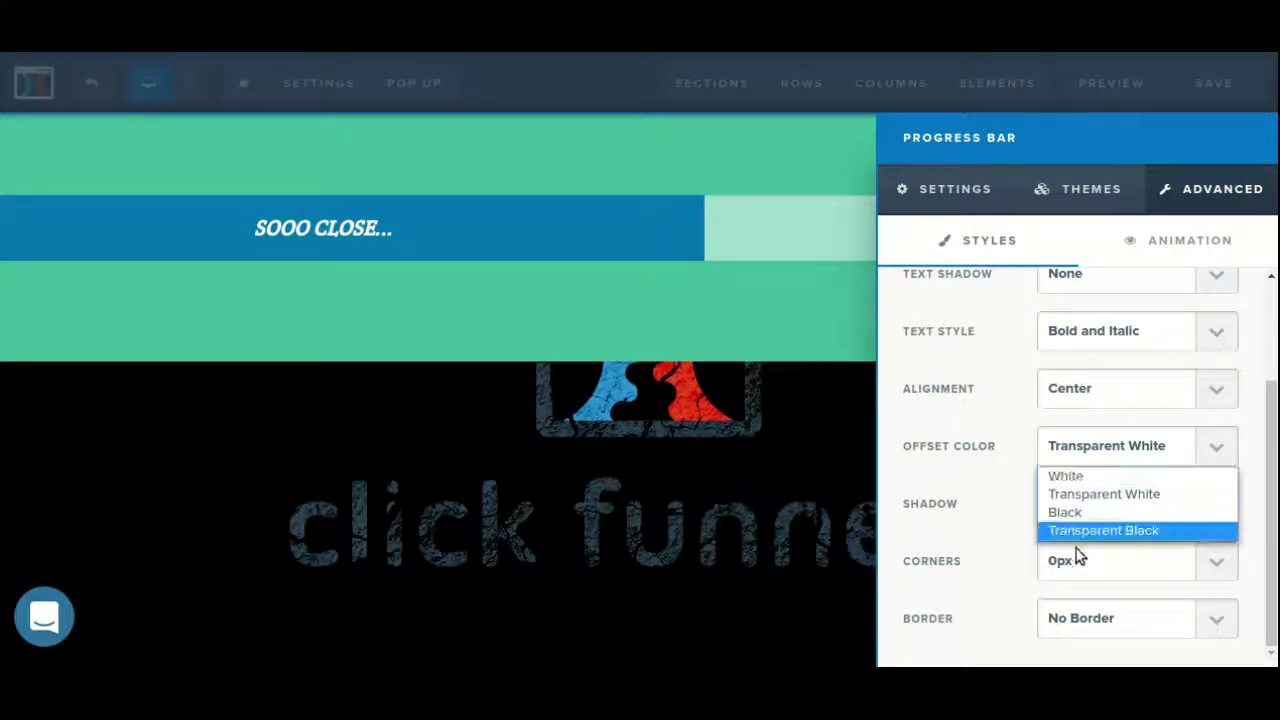
click(1041, 529)
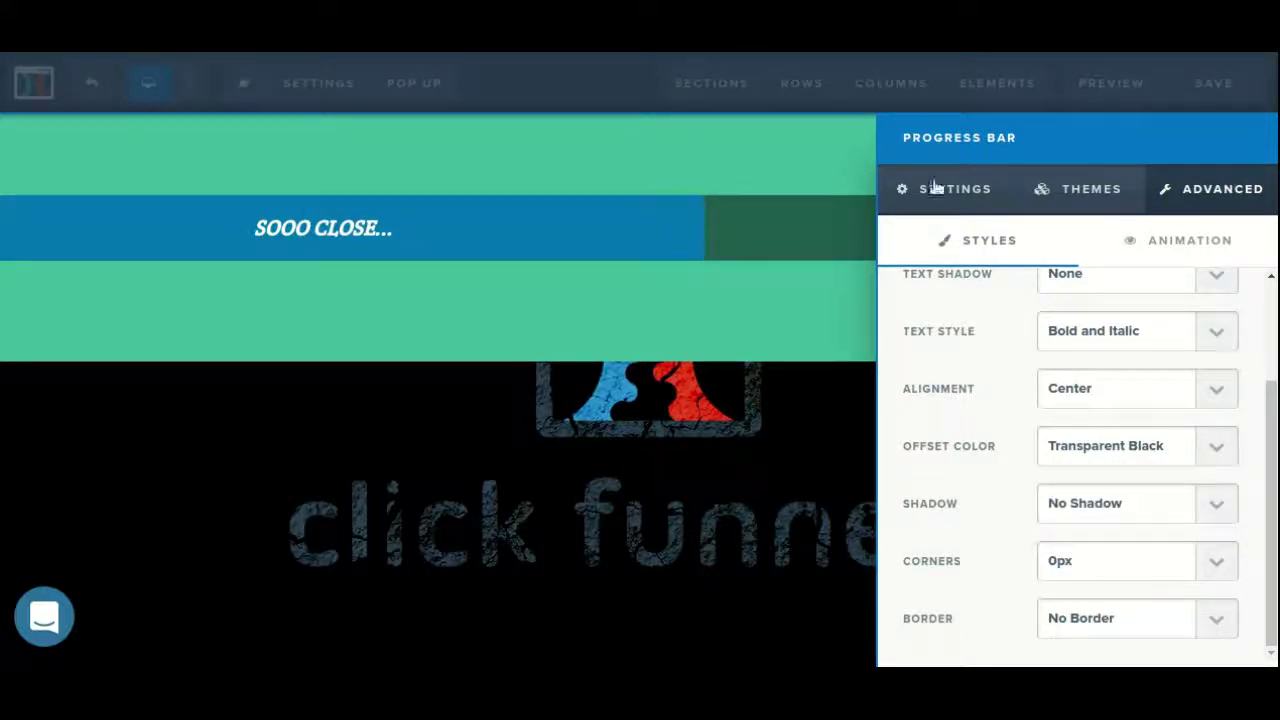
Apply the Hard Shadow option to the progress bar and return to the page
click(1170, 524)
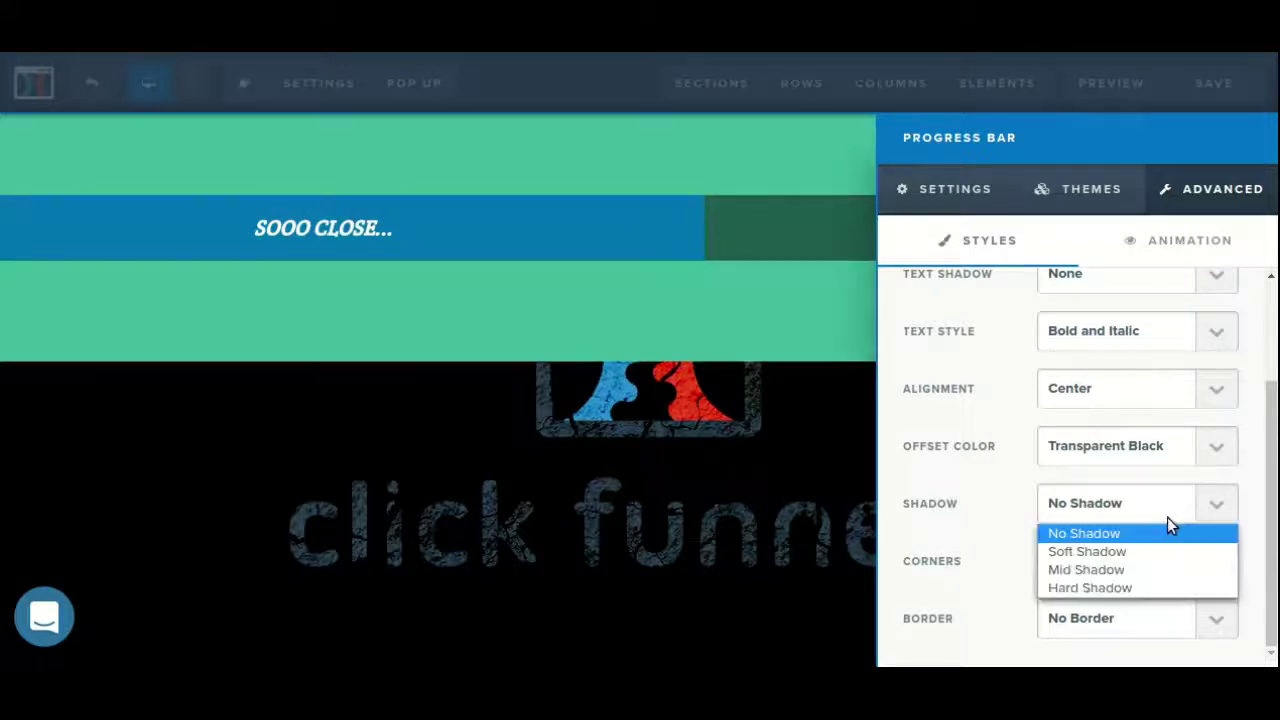
click(1096, 588)
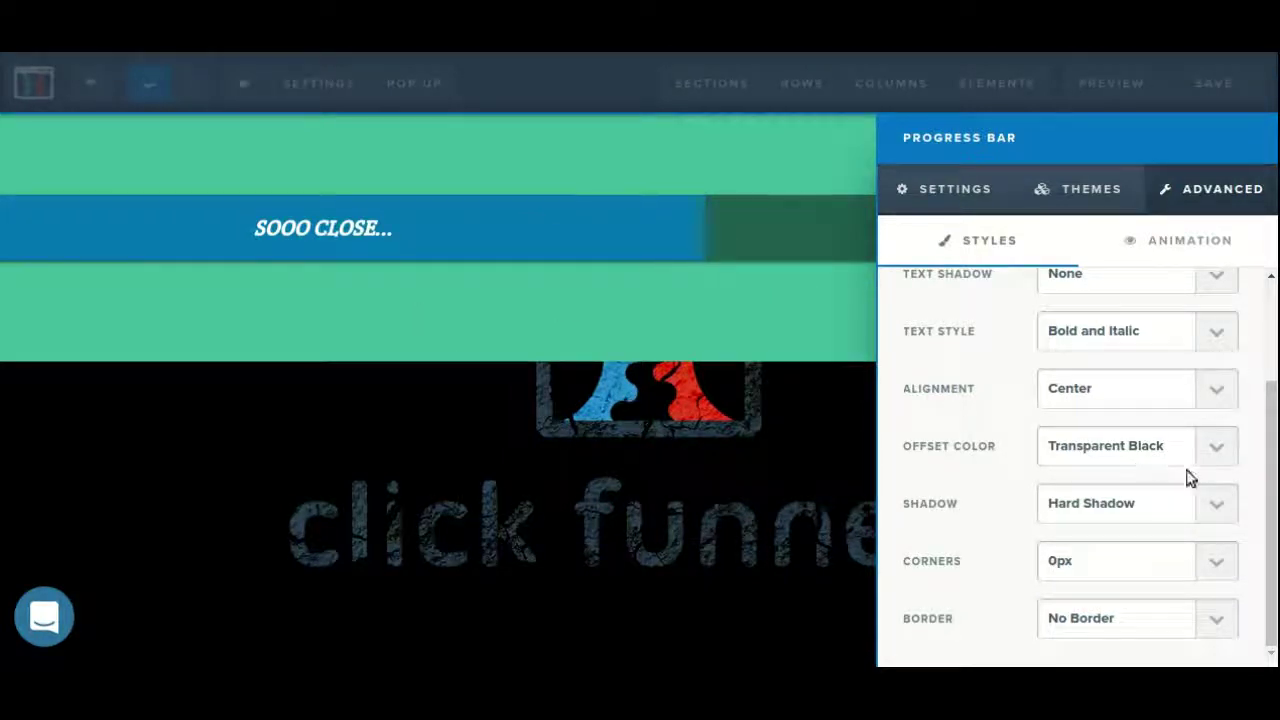
click(1060, 563)
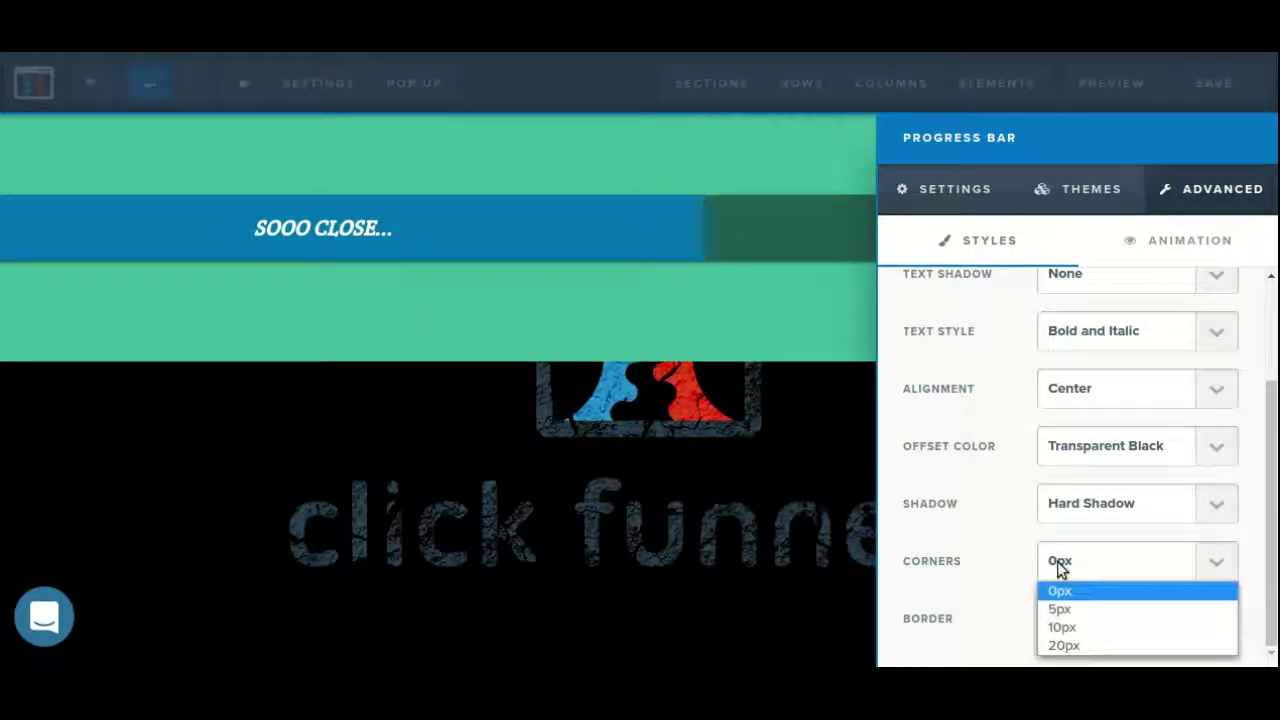
click(1057, 561)
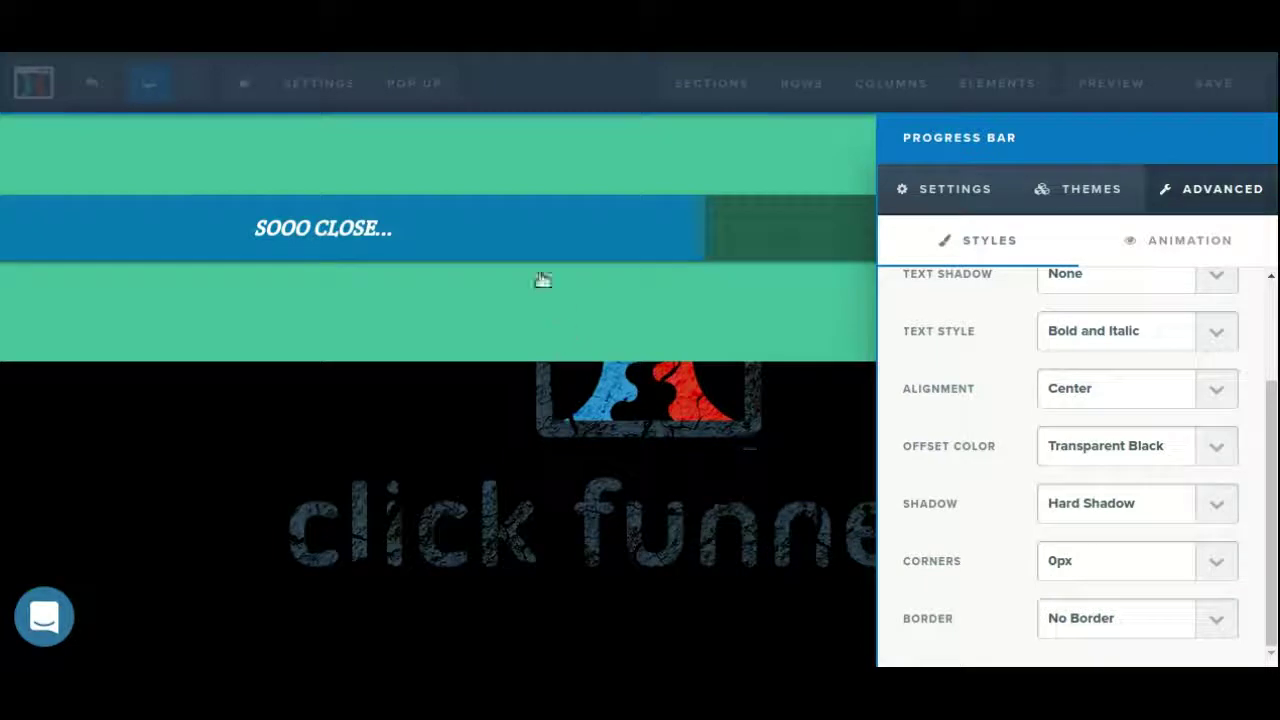
click(565, 282)
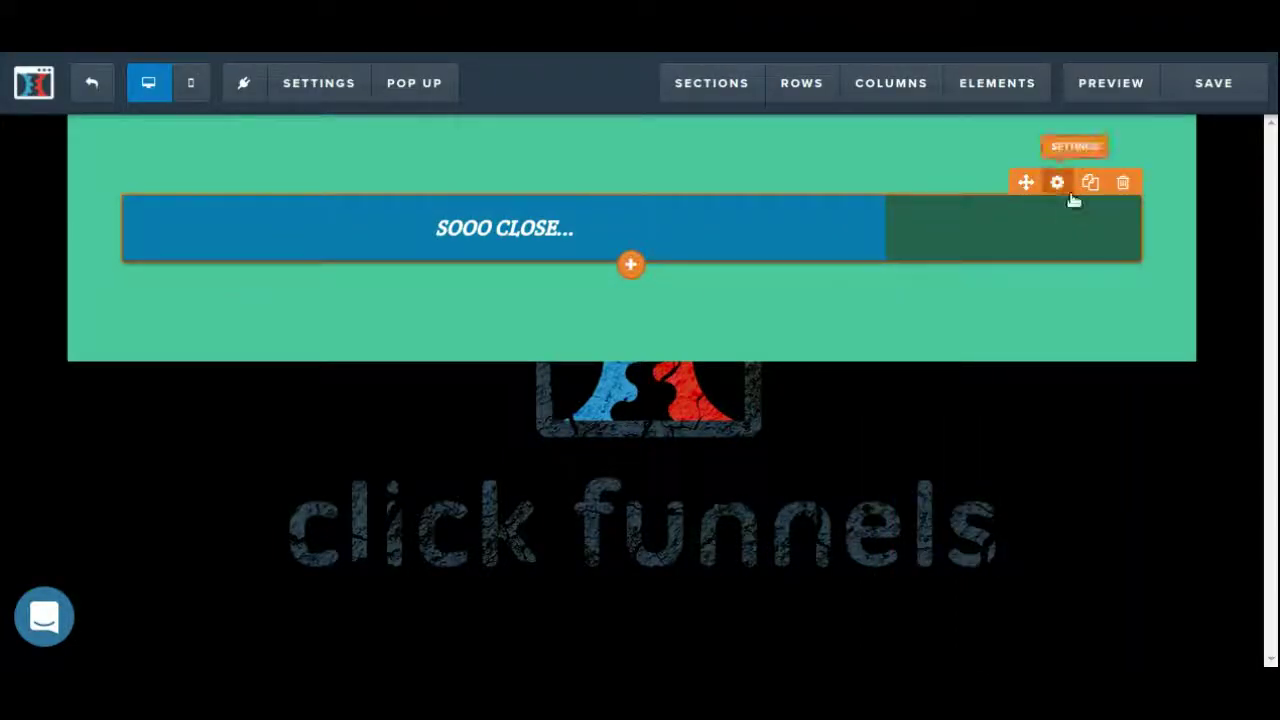
Round the progress bar's corners to 20px in its advanced styles
click(1058, 184)
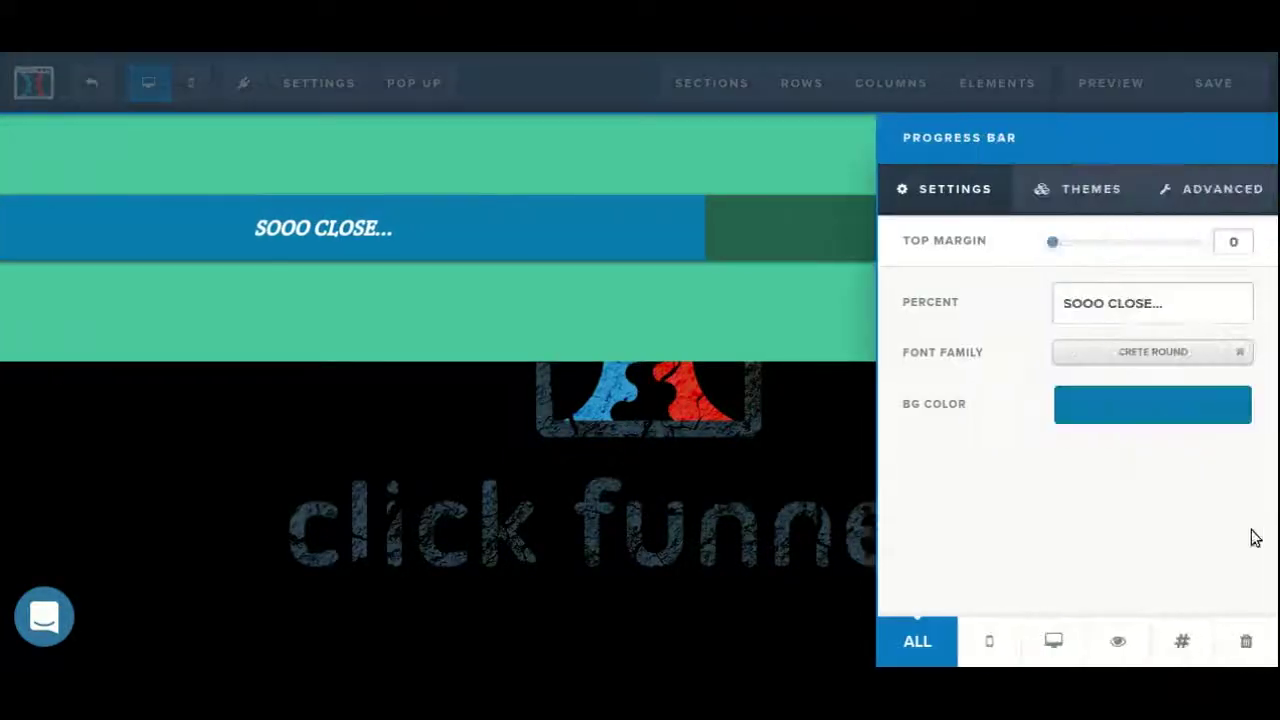
click(1195, 200)
scroll(1093, 535, down, 2)
click(1069, 565)
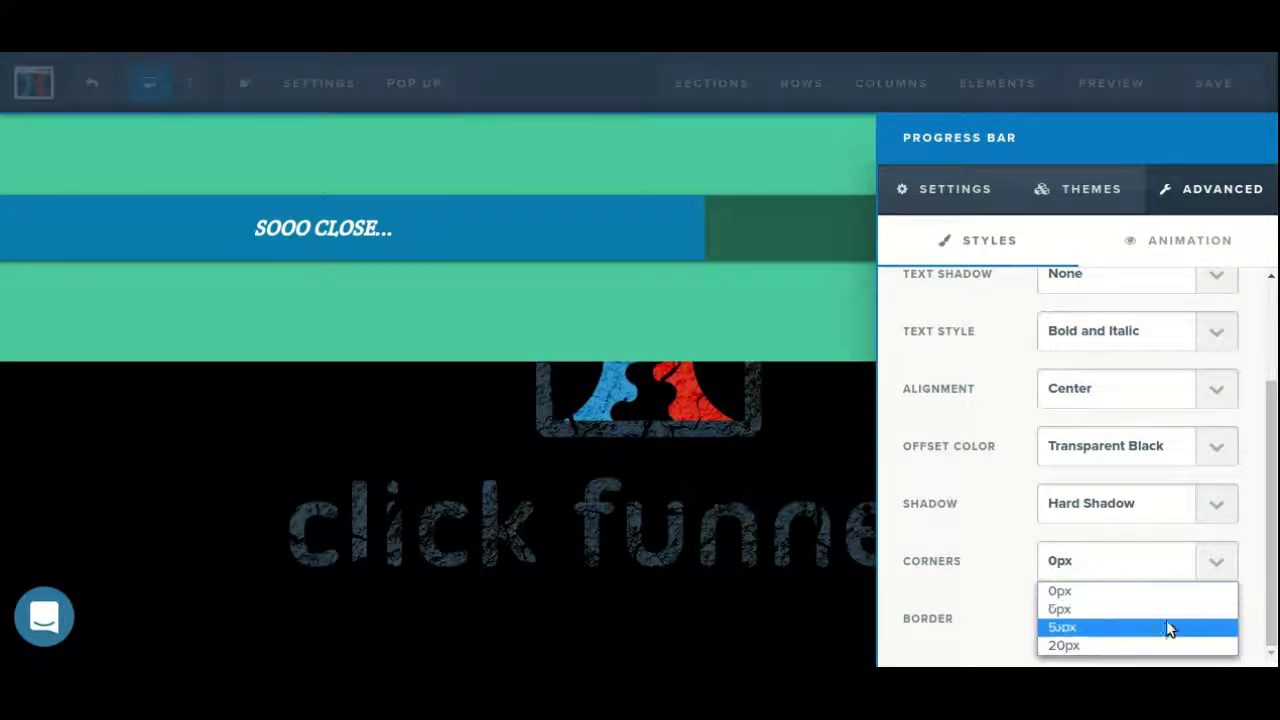
click(1109, 645)
click(755, 305)
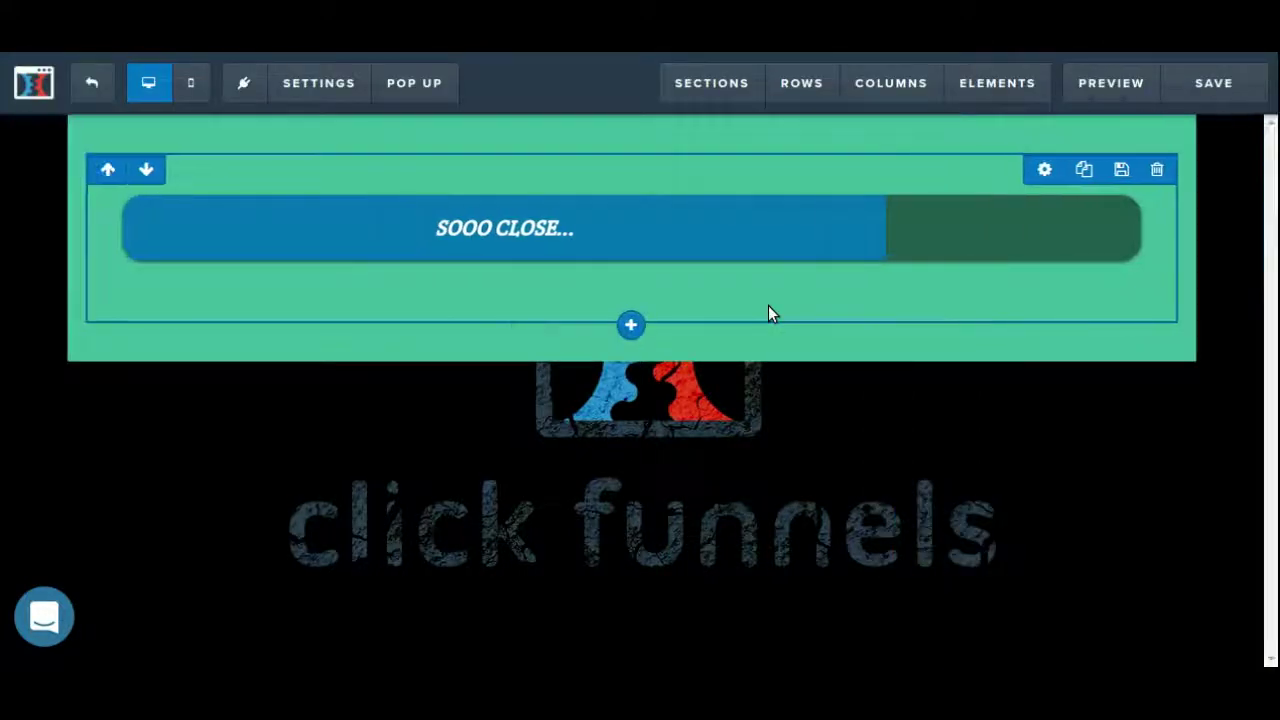
Set the progress bar's border option to Border in its advanced styles
click(973, 243)
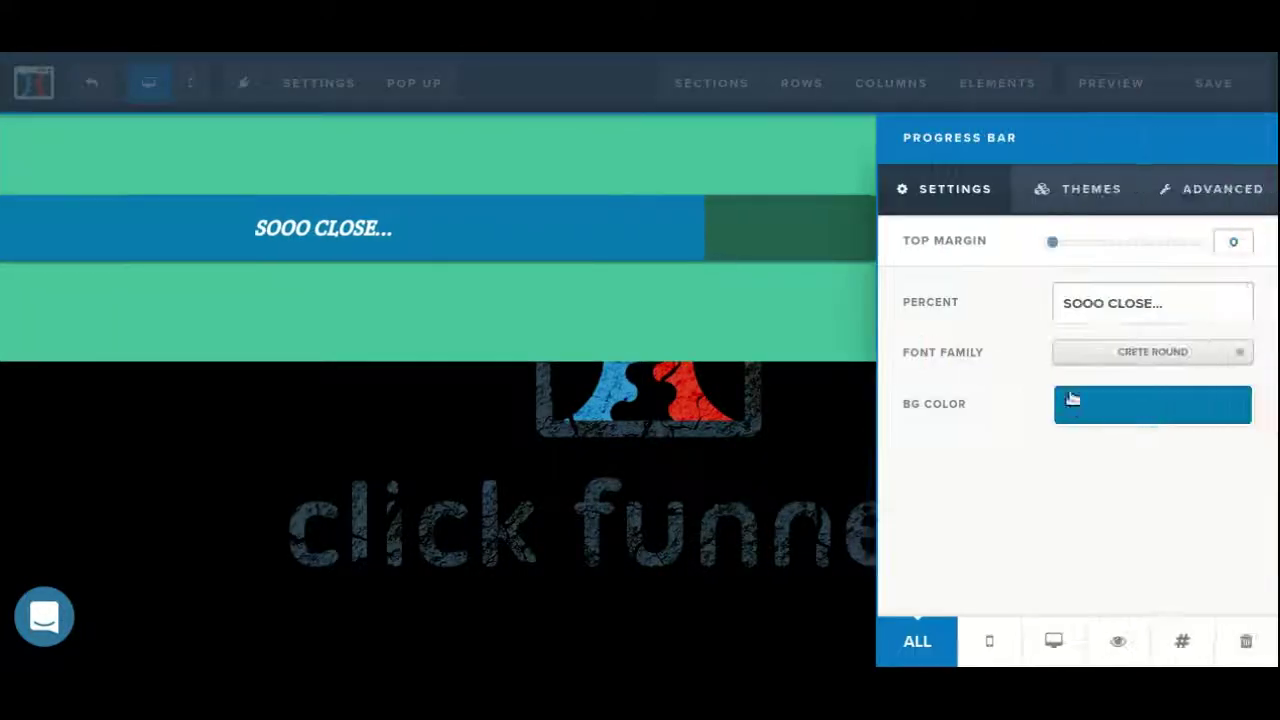
click(1222, 188)
scroll(1104, 454, down, 2)
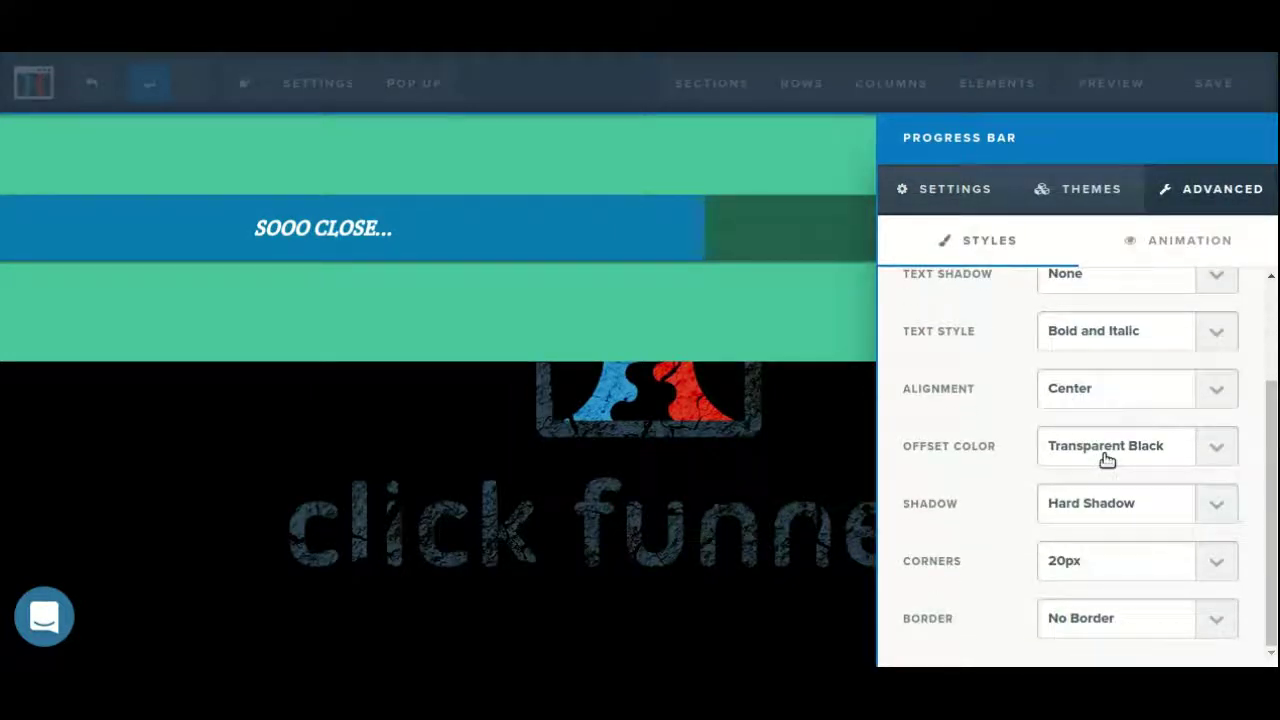
click(1123, 623)
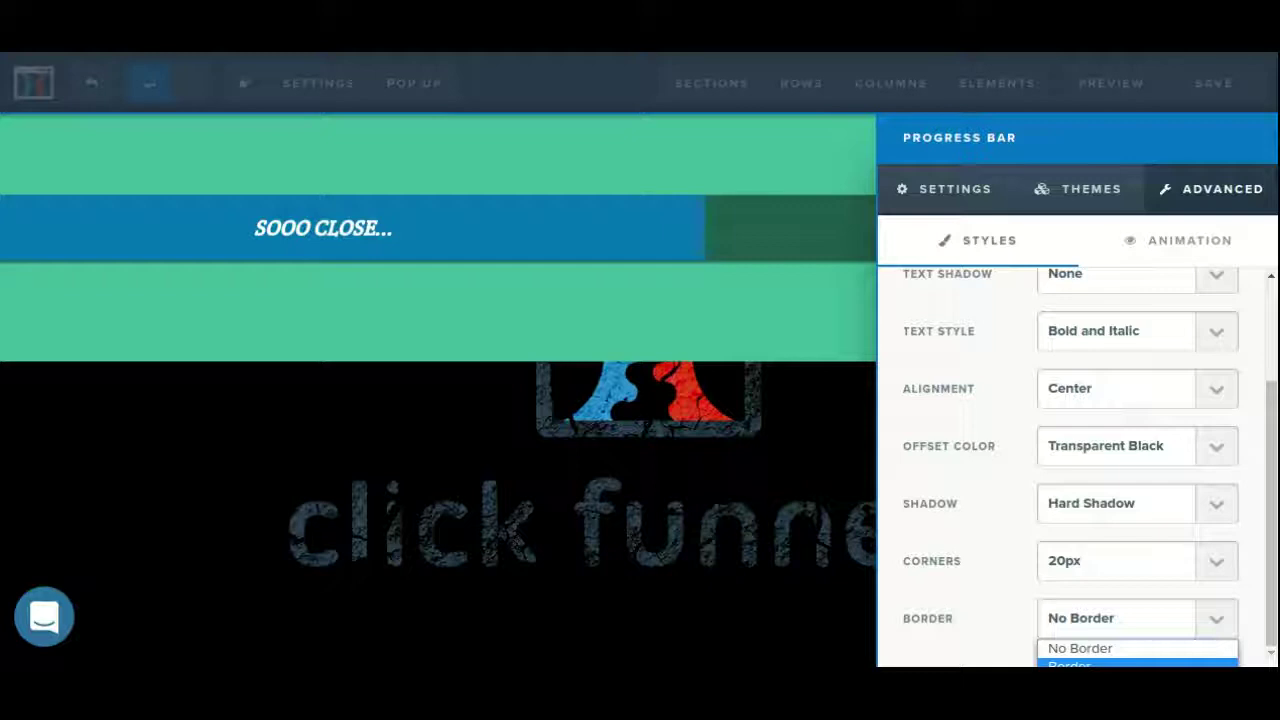
key(Return)
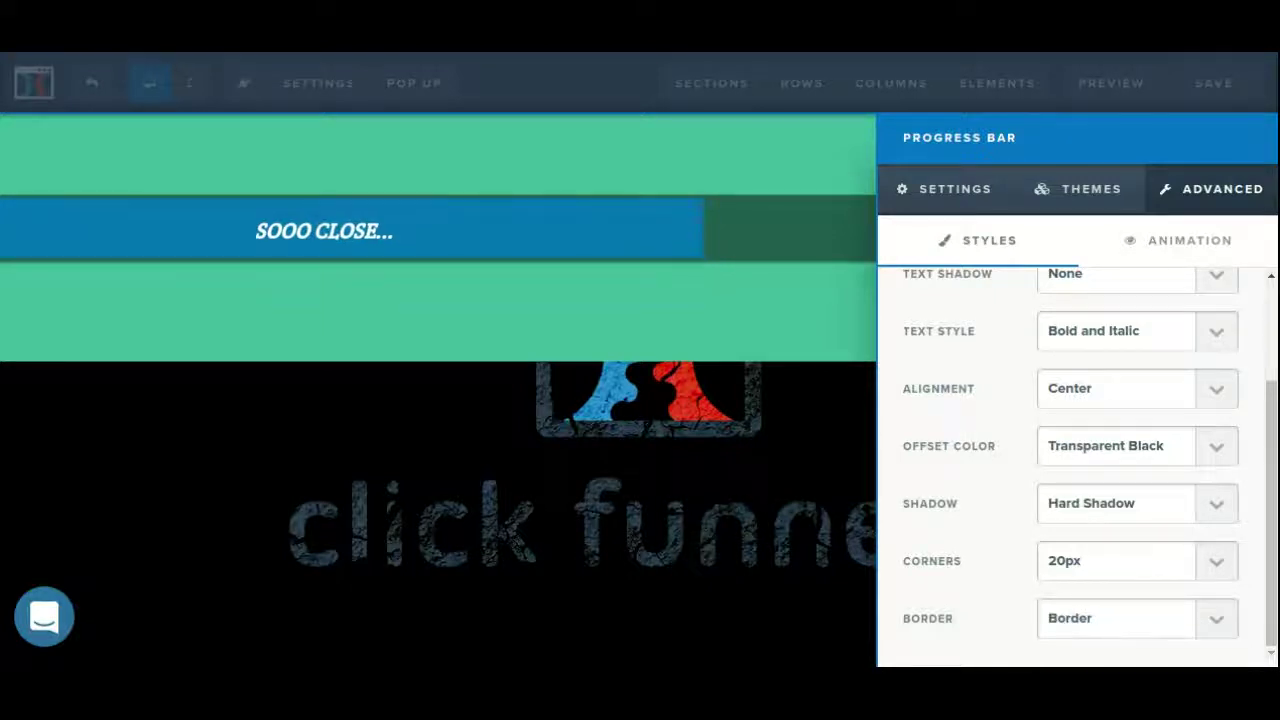
click(722, 303)
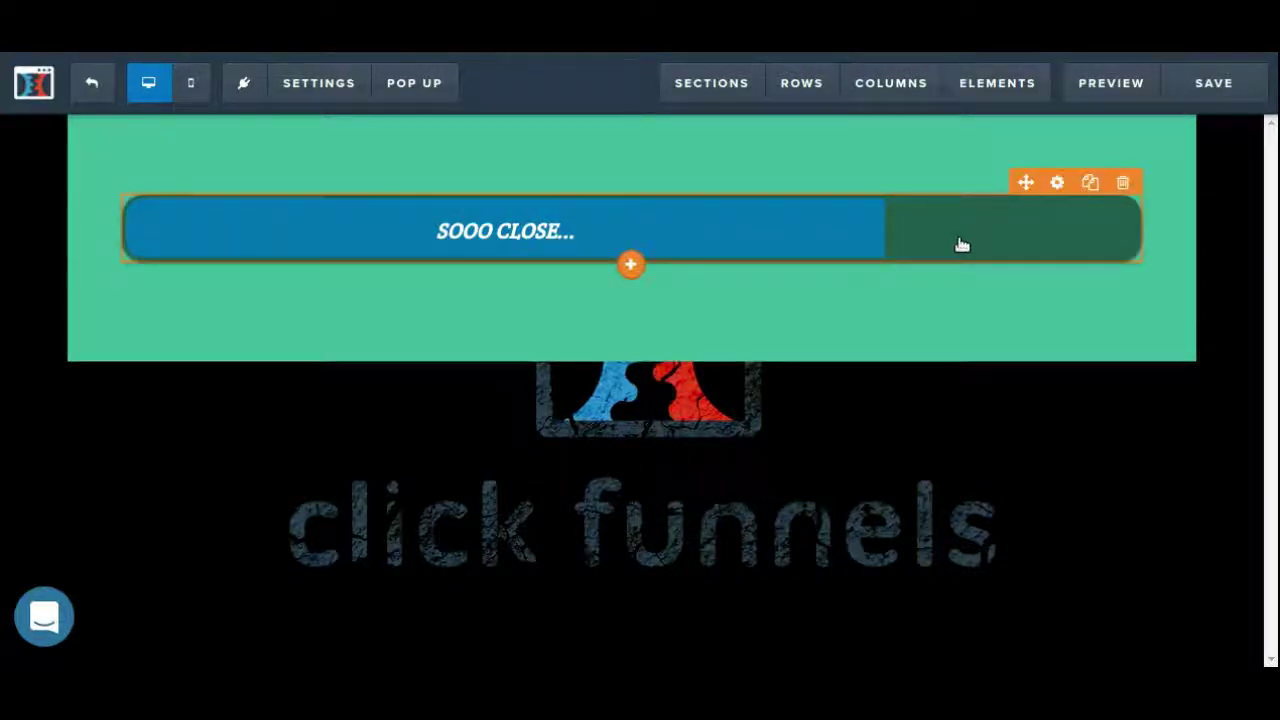
Give the progress bar a Fade In timed delay of 1 minute and 30 seconds
click(1015, 234)
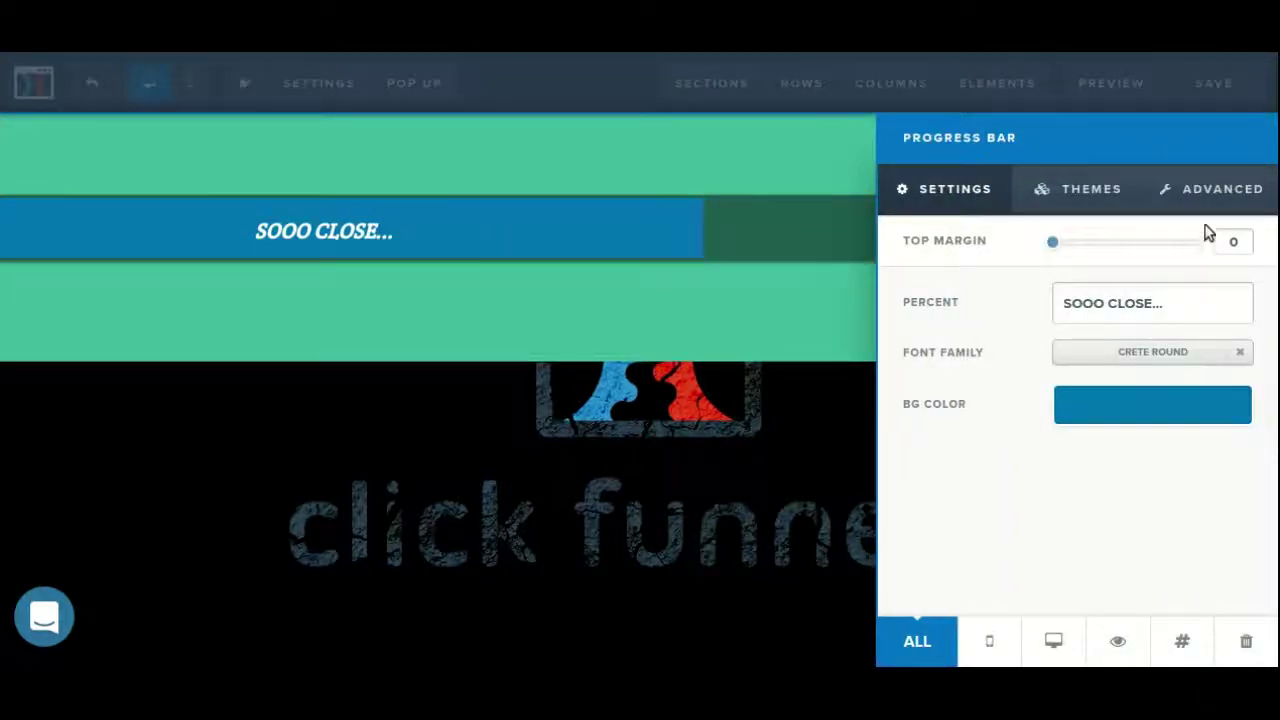
click(1204, 207)
scroll(1137, 484, down, 3)
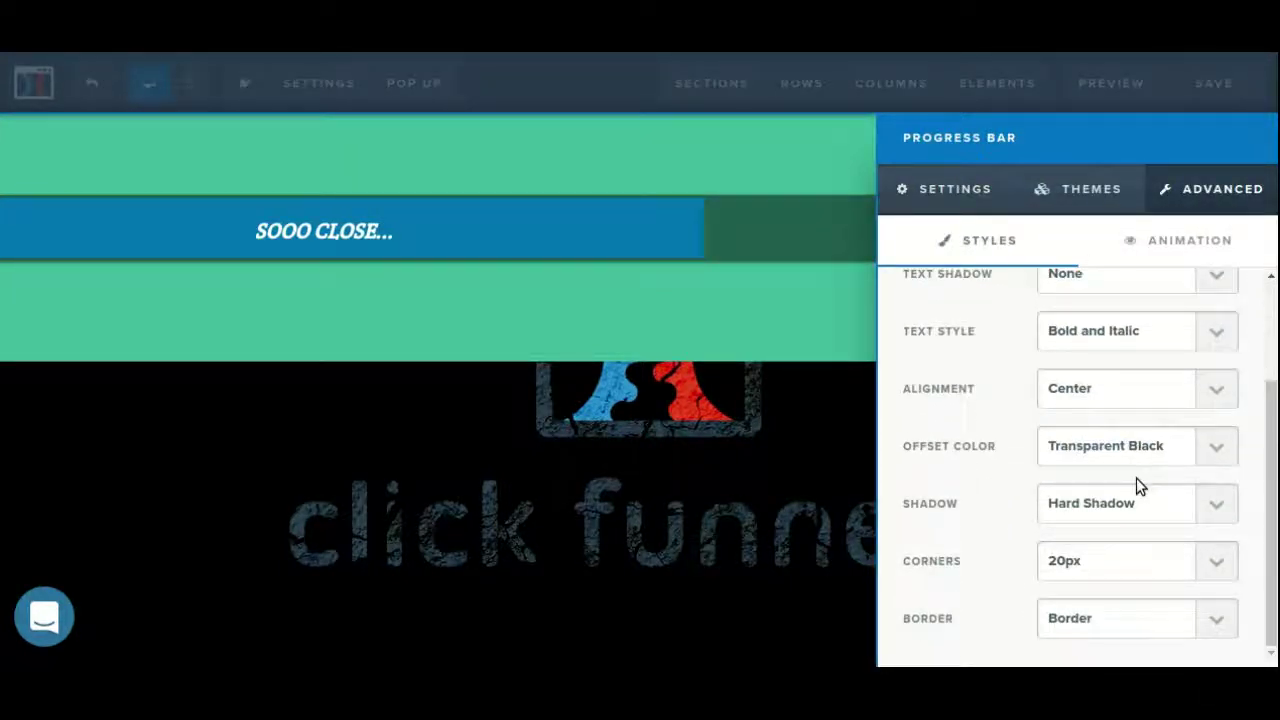
click(1170, 252)
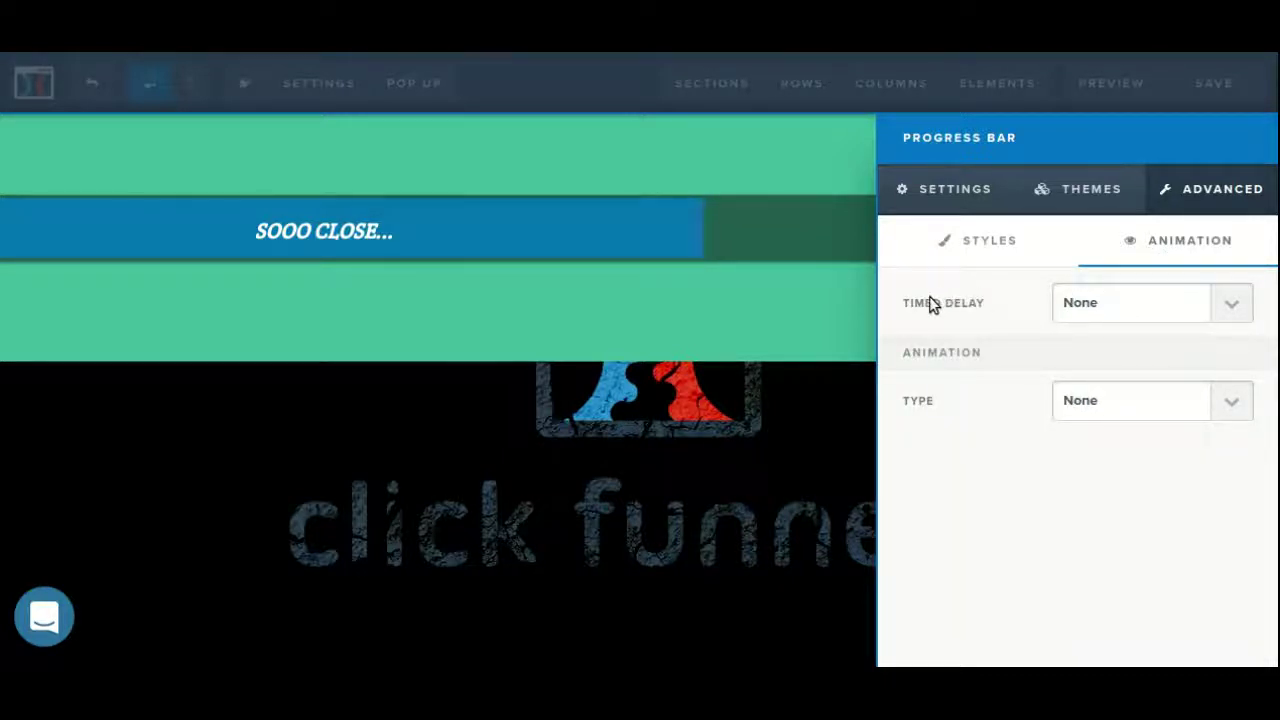
click(1108, 312)
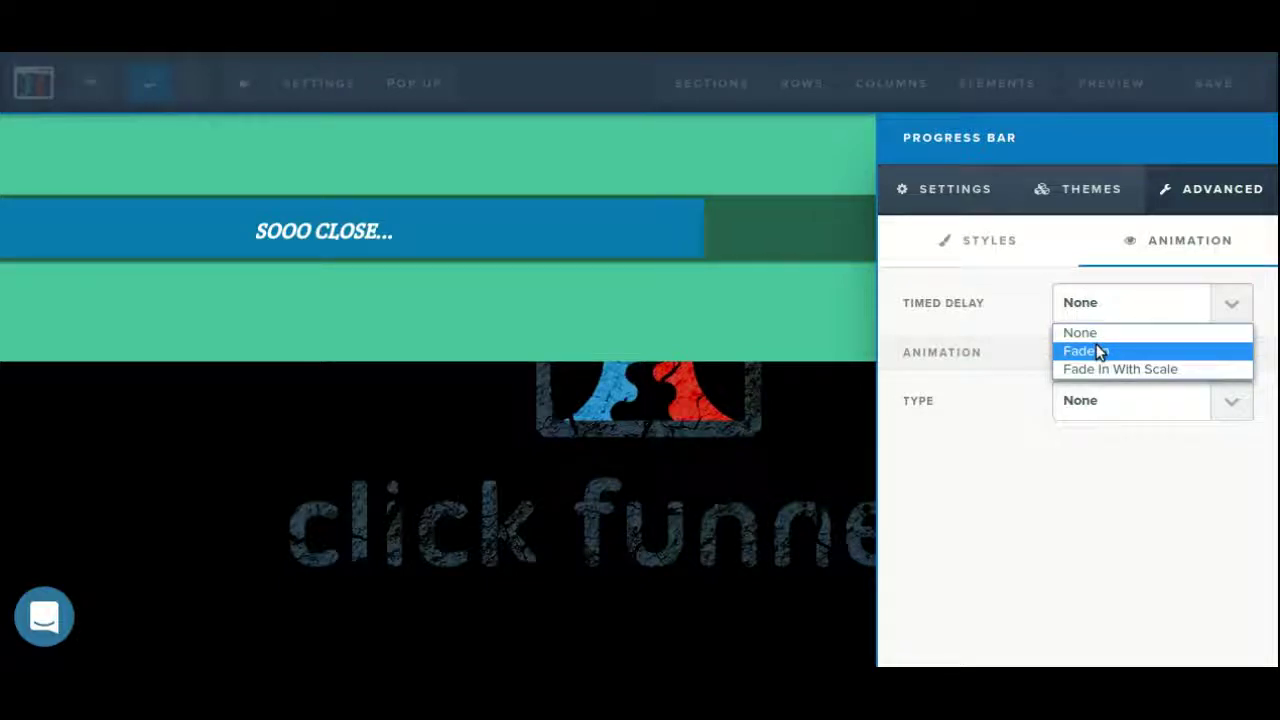
click(1098, 351)
click(1100, 351)
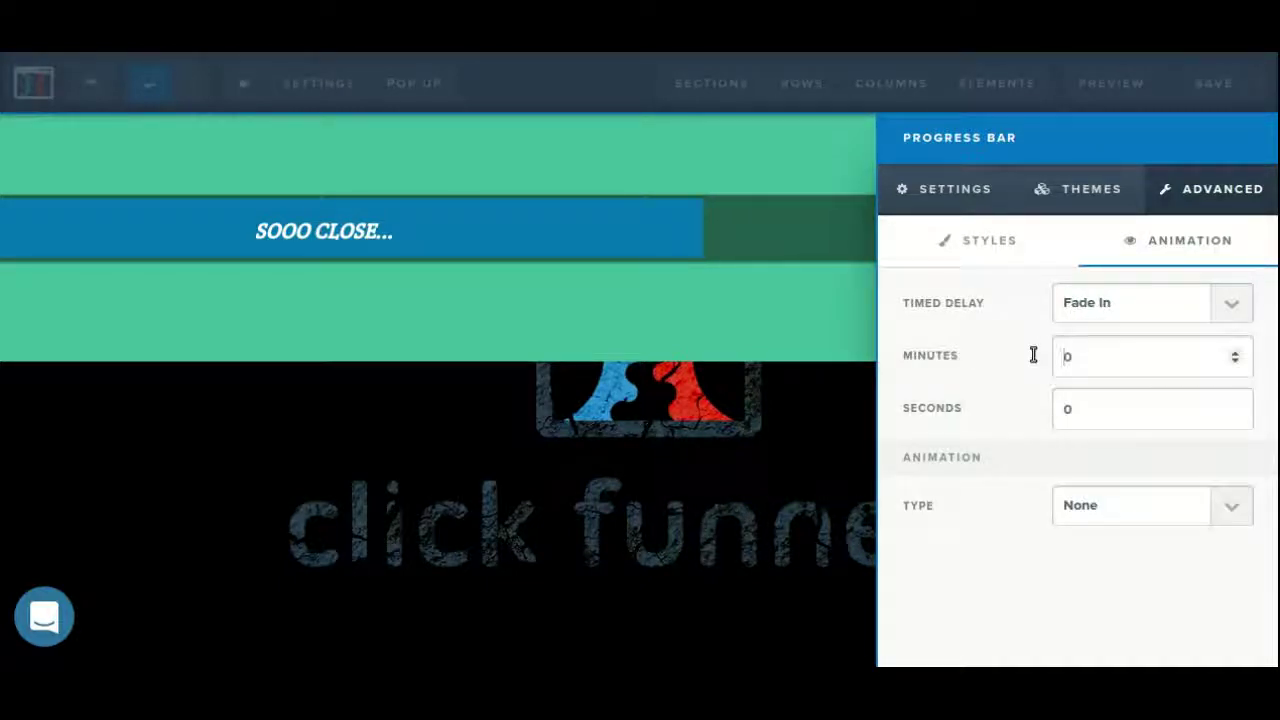
key(BackSpace)
text(1)
click(1086, 414)
key(BackSpace)
text(30)
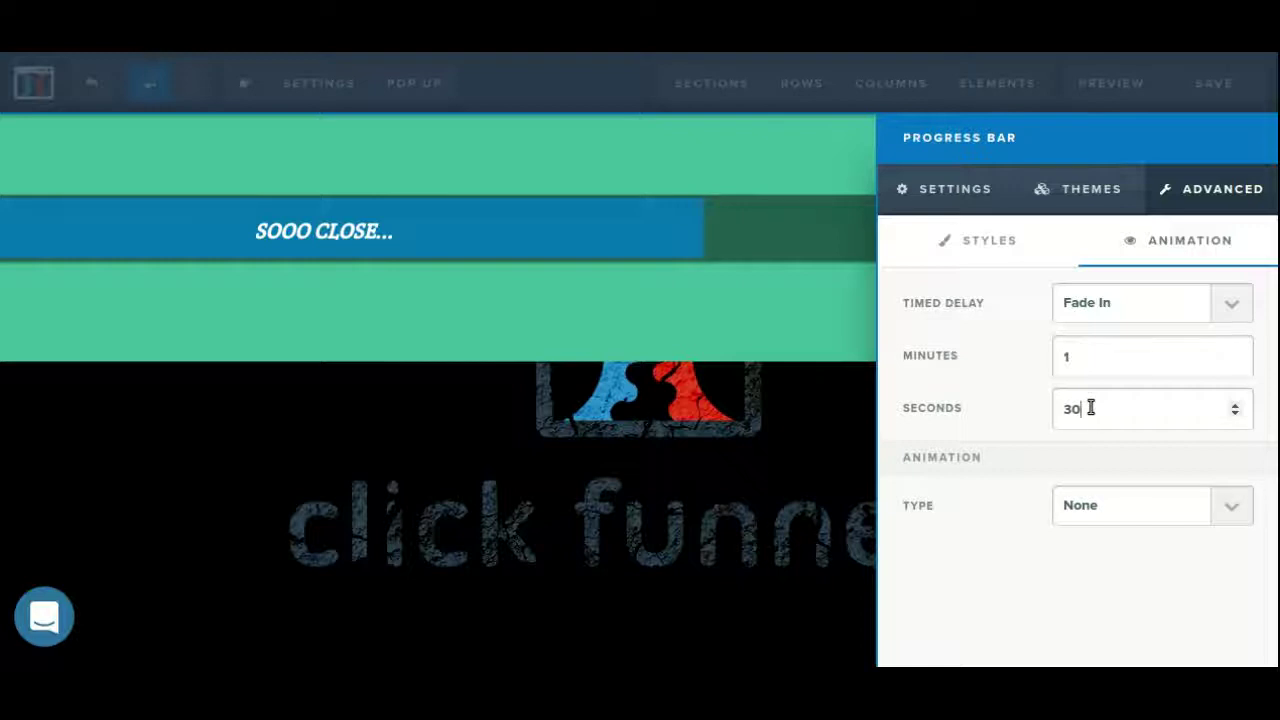
Set the progress bar's animation type to On Page Scroll (becomes visible), keeping the Fade In style, and return to the page
click(1078, 506)
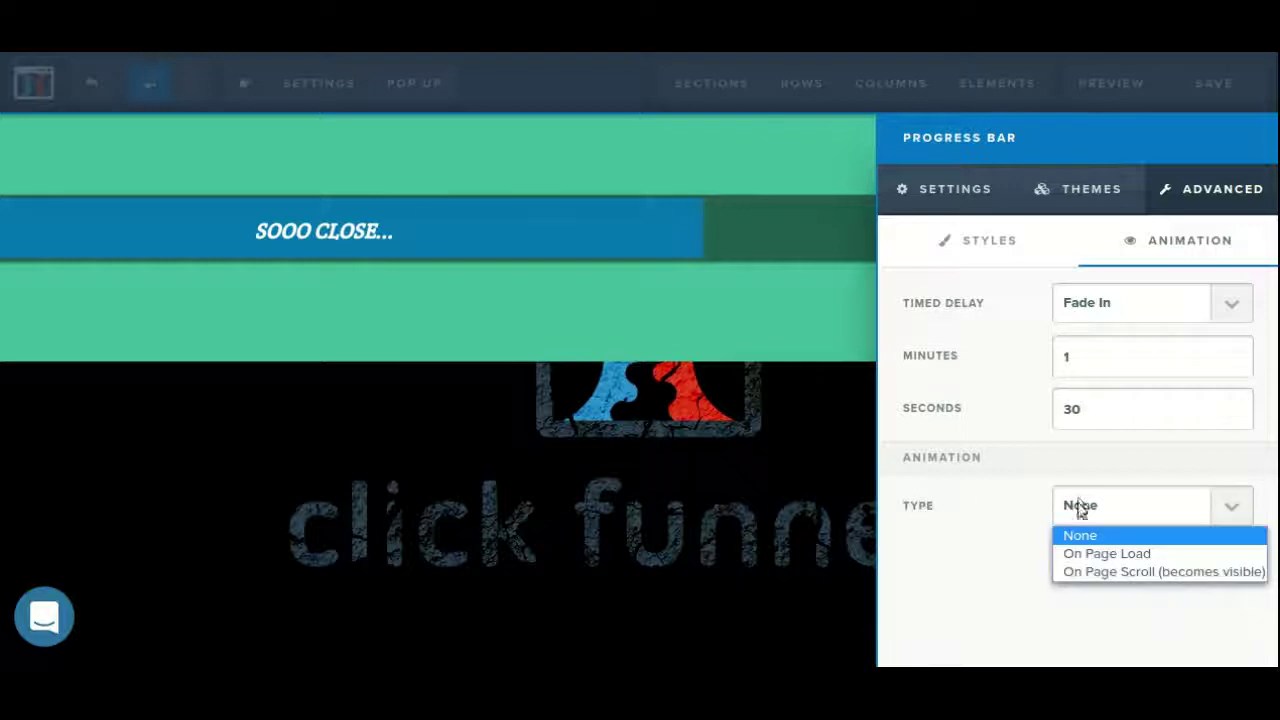
click(1152, 572)
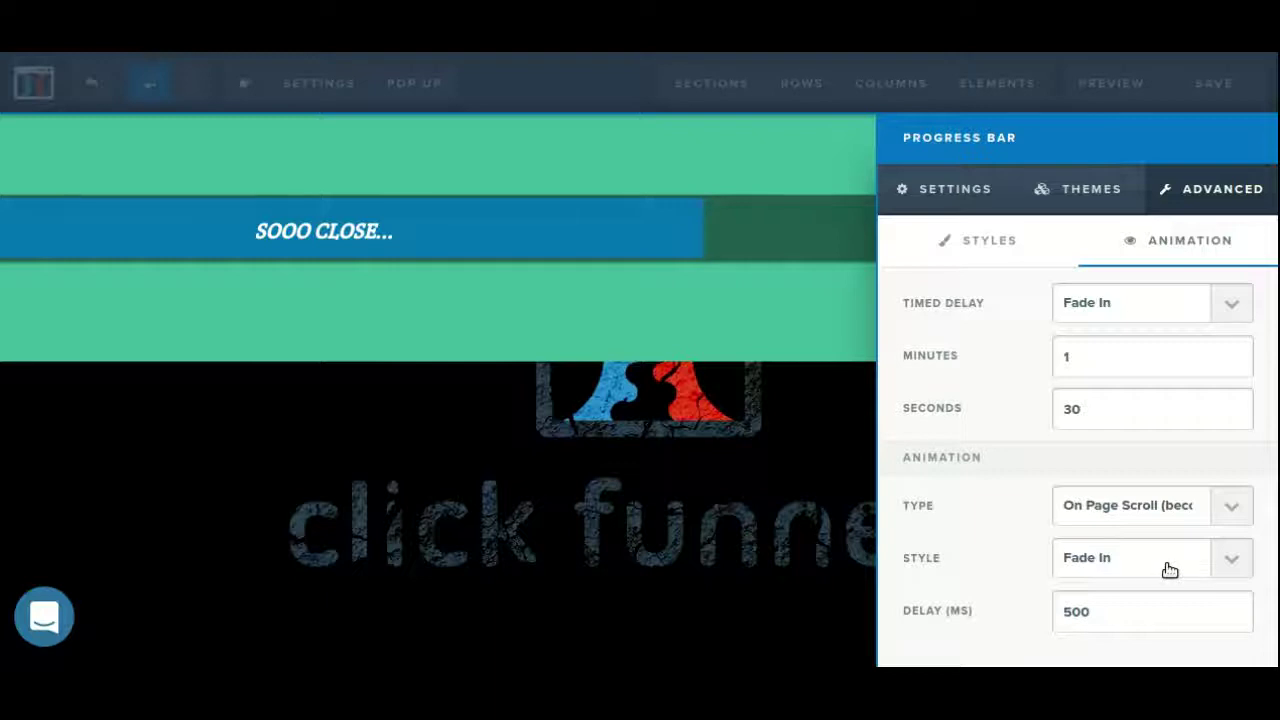
click(1169, 569)
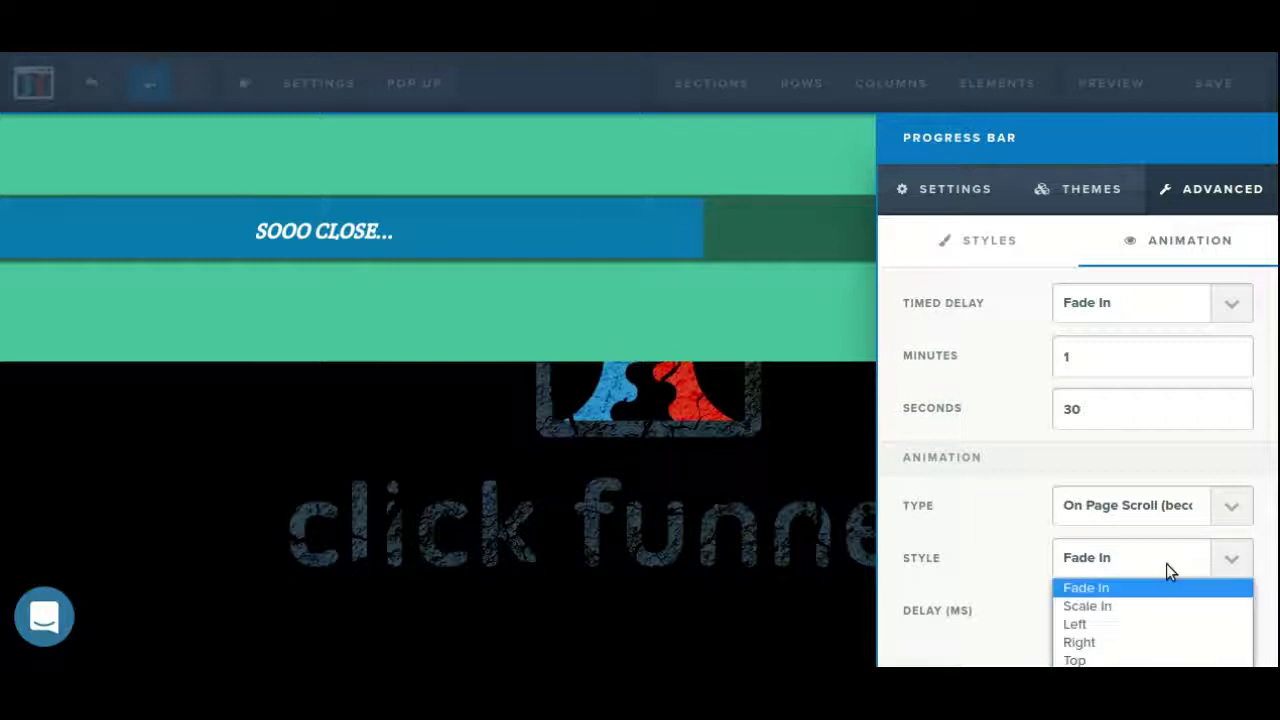
click(948, 576)
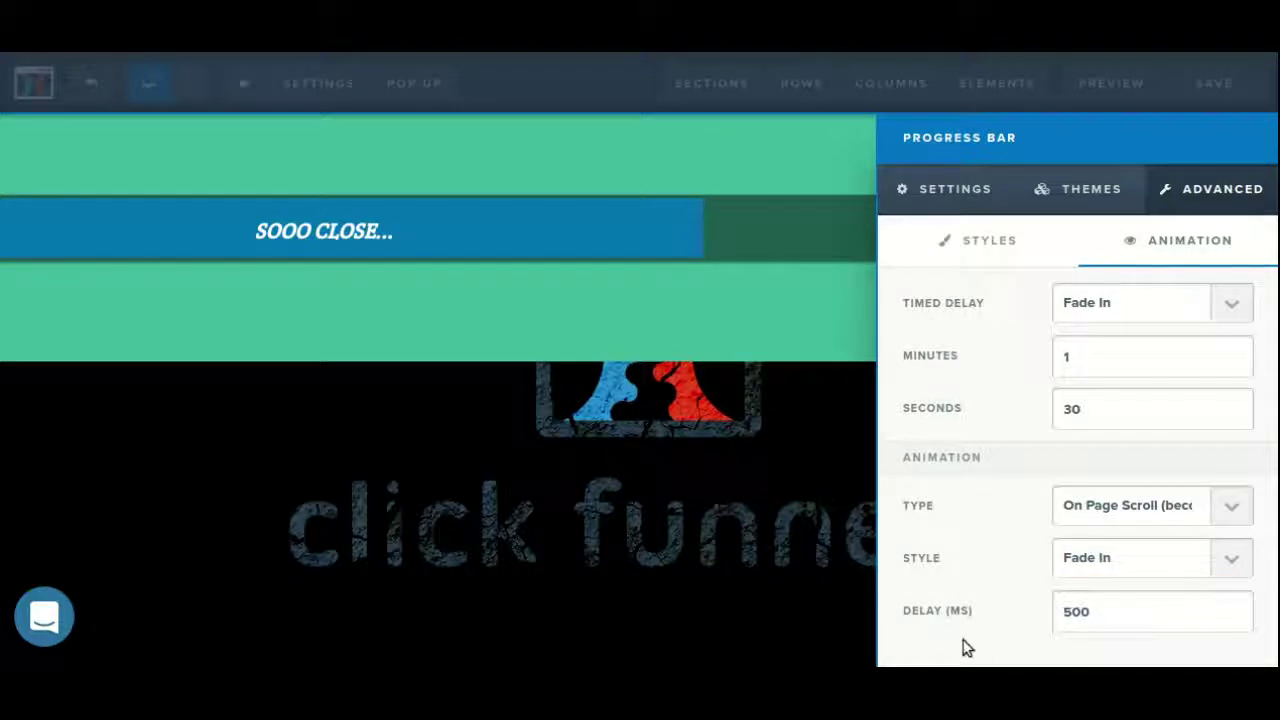
click(748, 540)
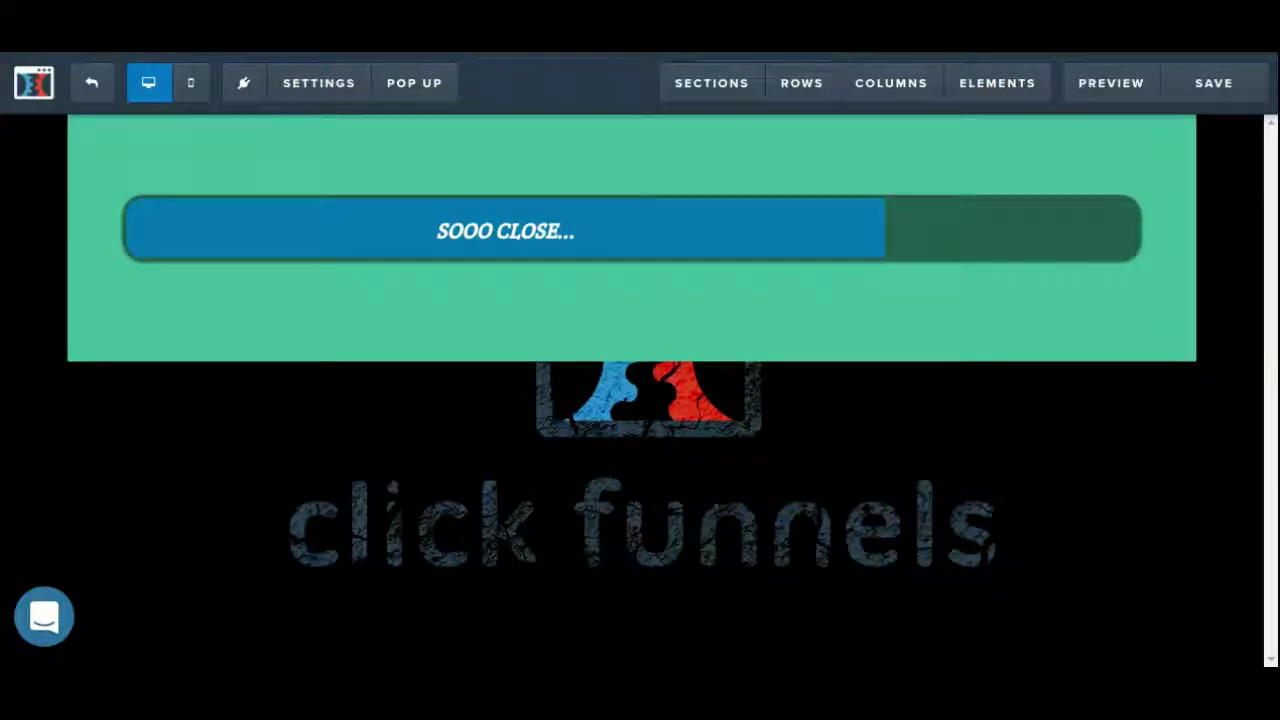